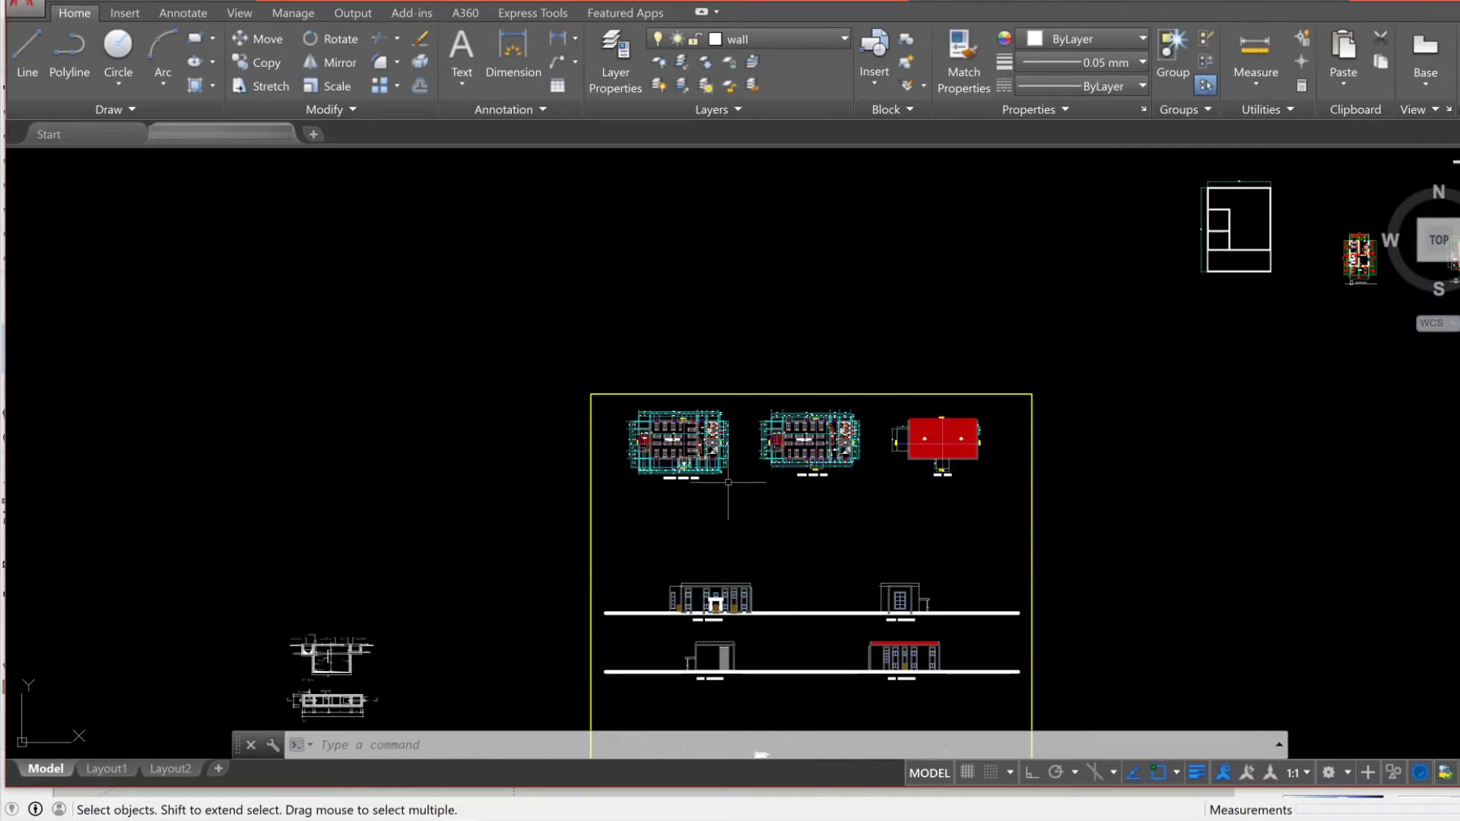
Step: Zoom out over the sheet of plans and elevations, then in on the GROUND FLOOR PLAN
scroll(729, 482, "up", 2)
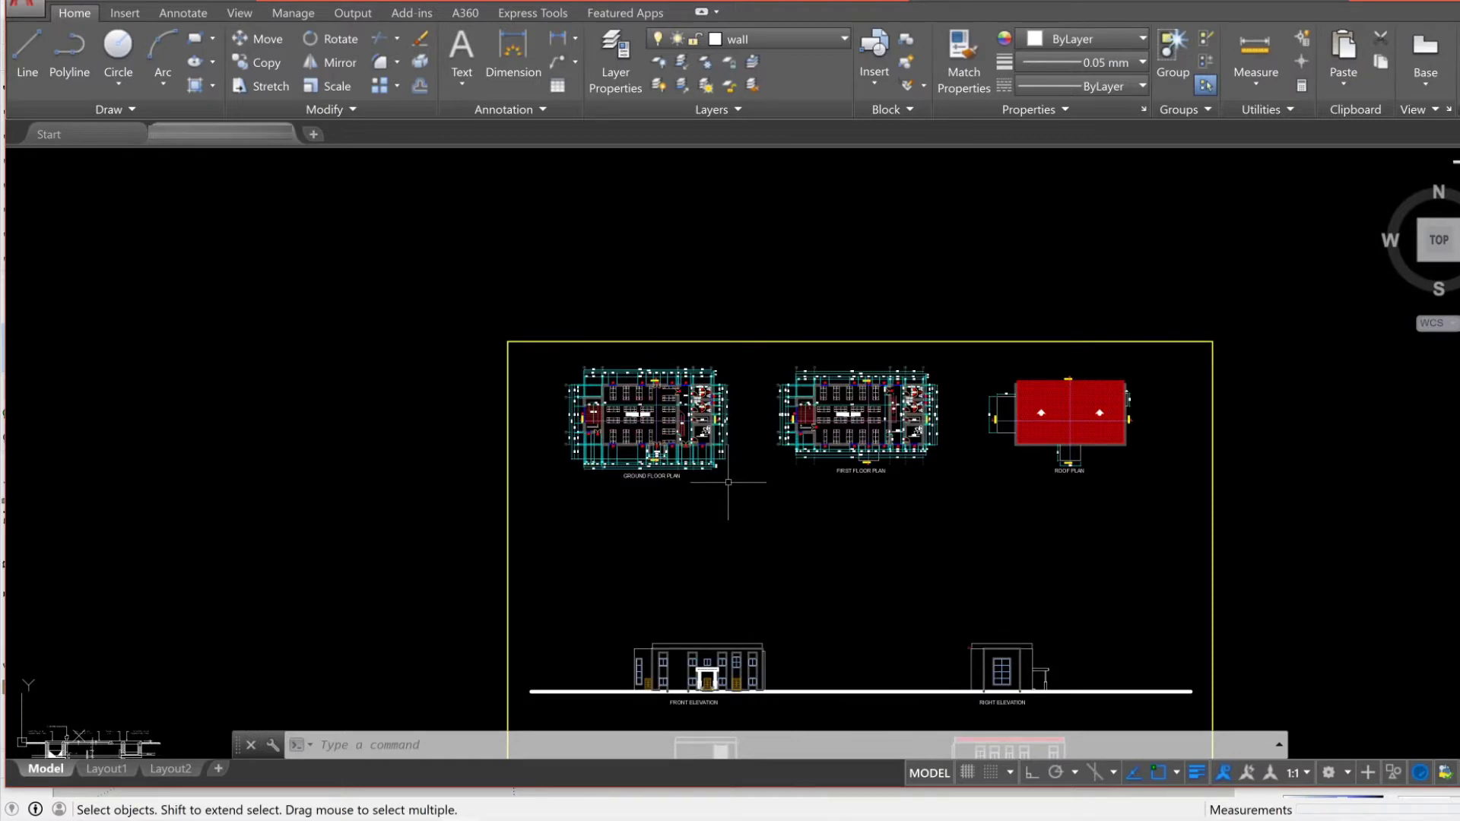
scroll(729, 482, "down", 6)
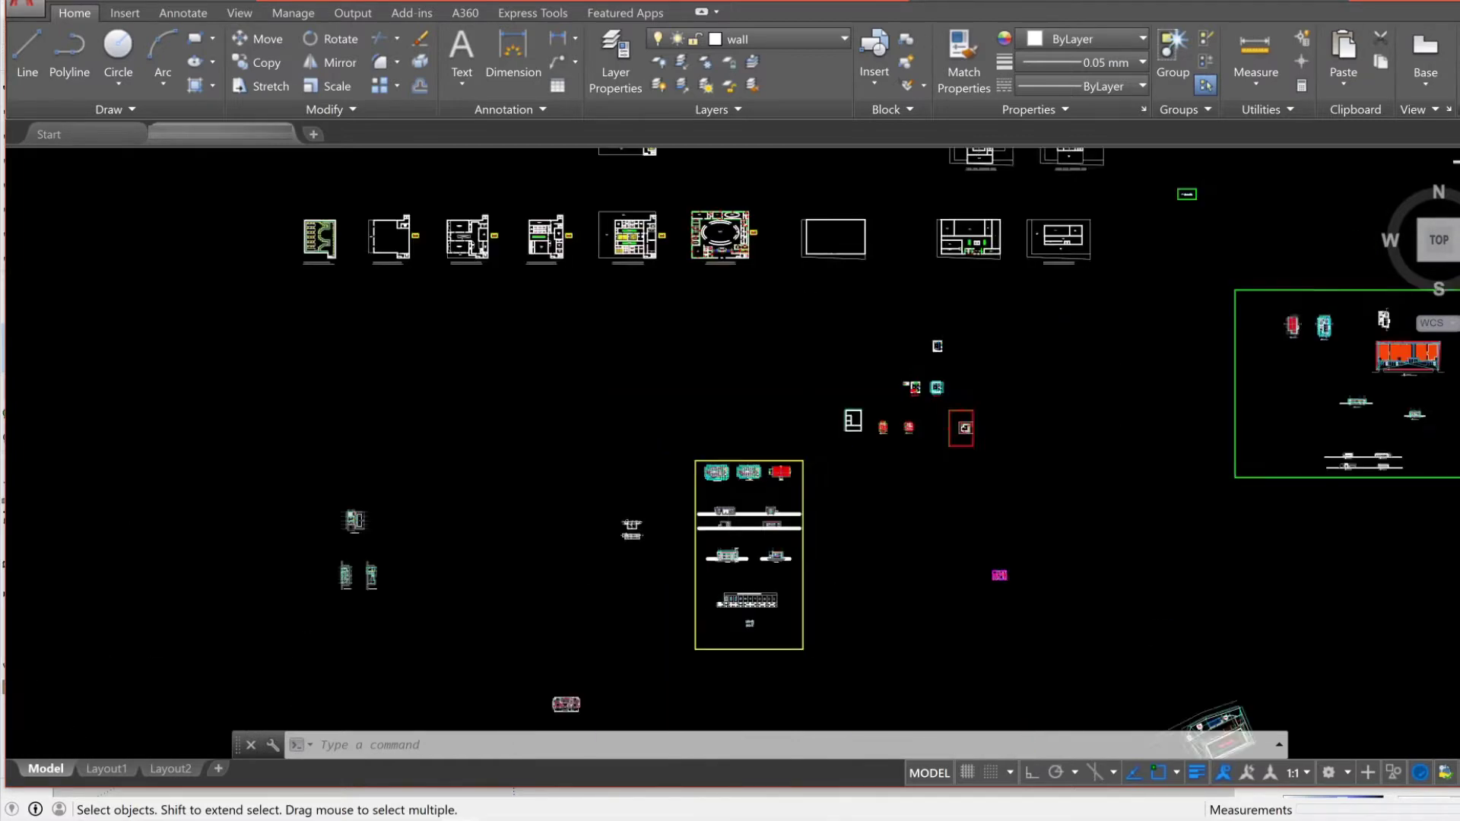
scroll(728, 482, "up", 4)
scroll(728, 482, "up", 2)
scroll(728, 482, "down", 8)
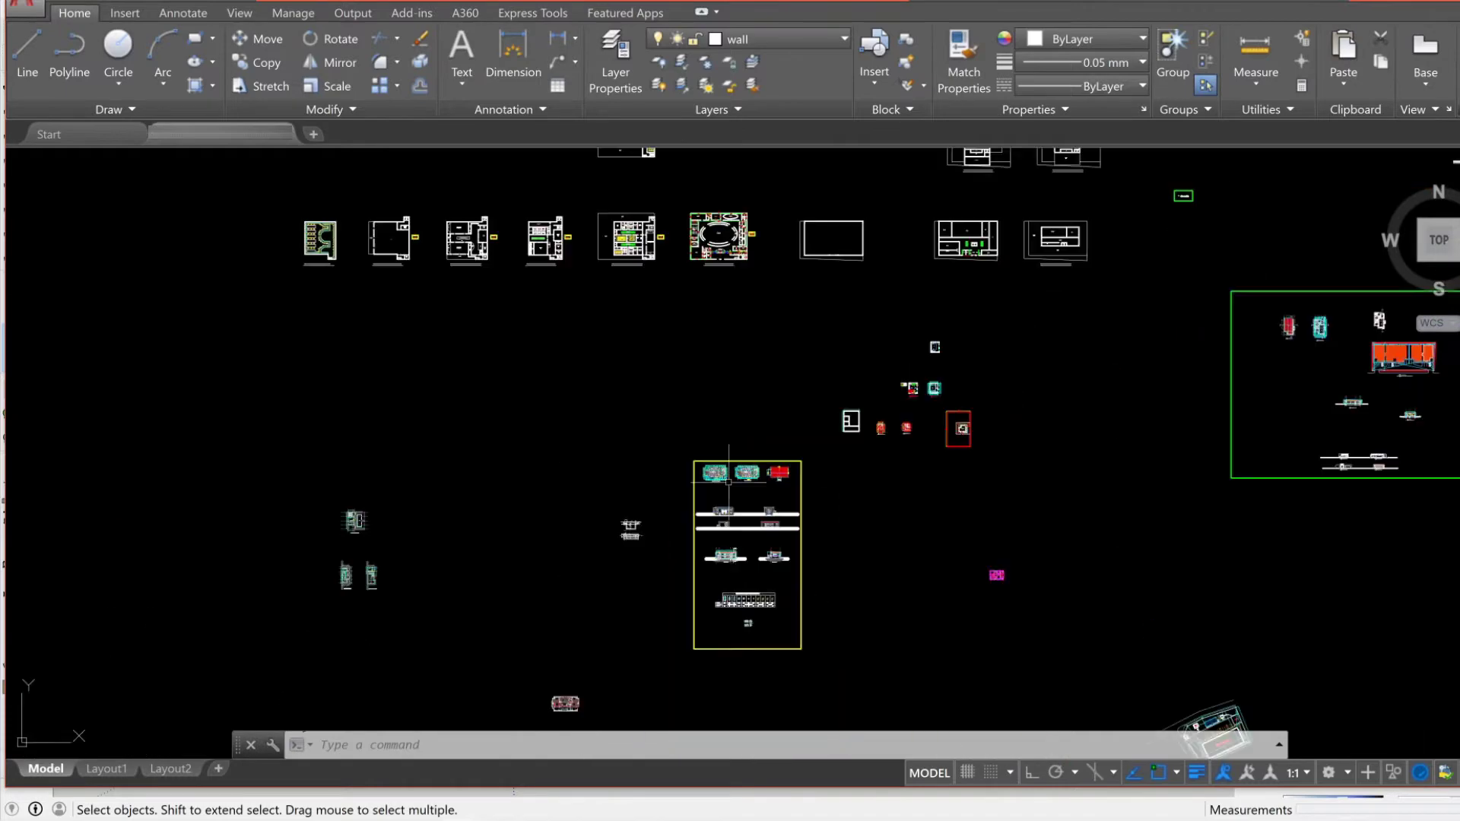
scroll(728, 482, "up", 4)
scroll(729, 482, "up", 2)
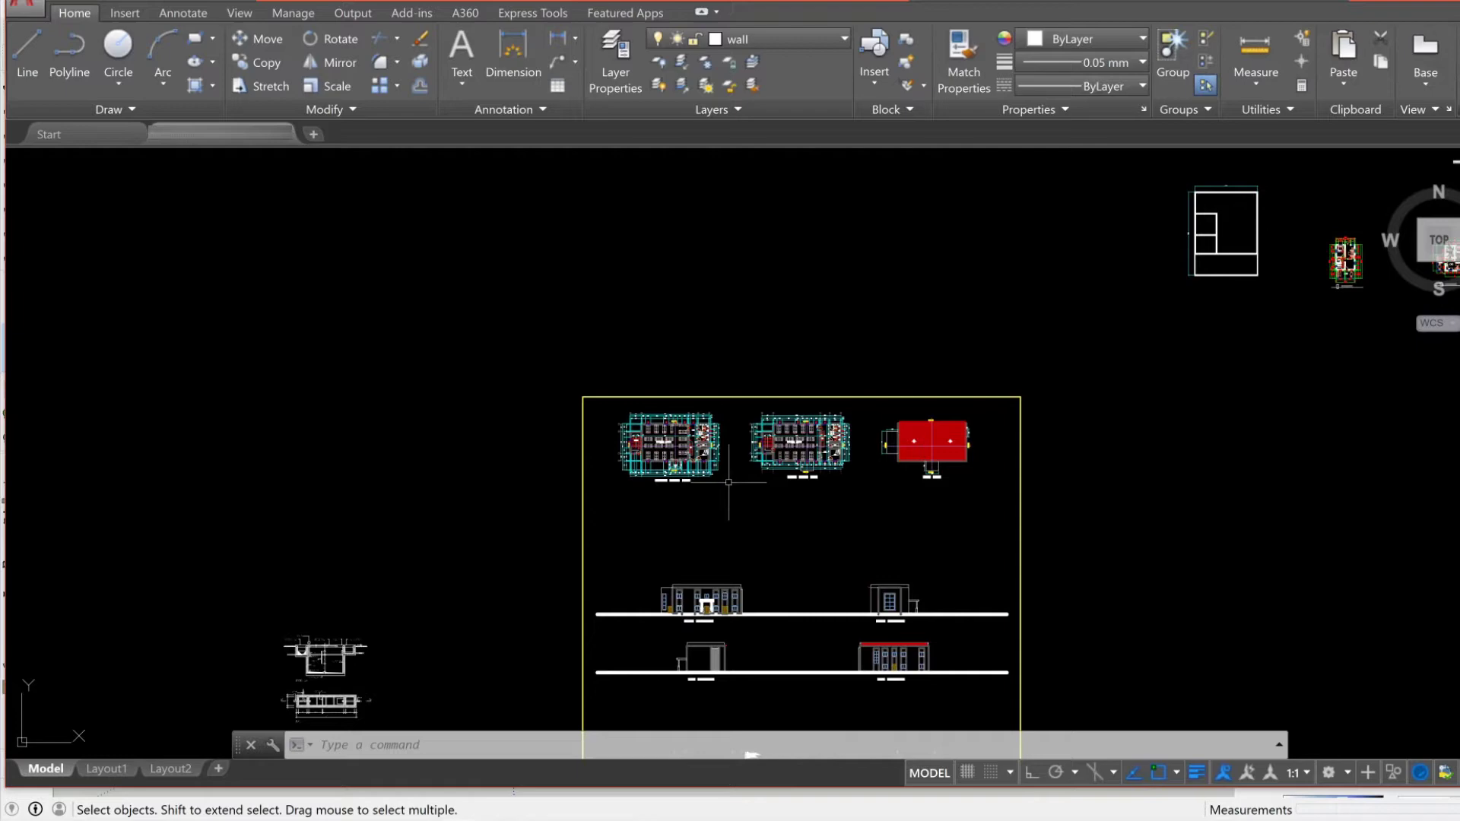
scroll(728, 482, "up", 2)
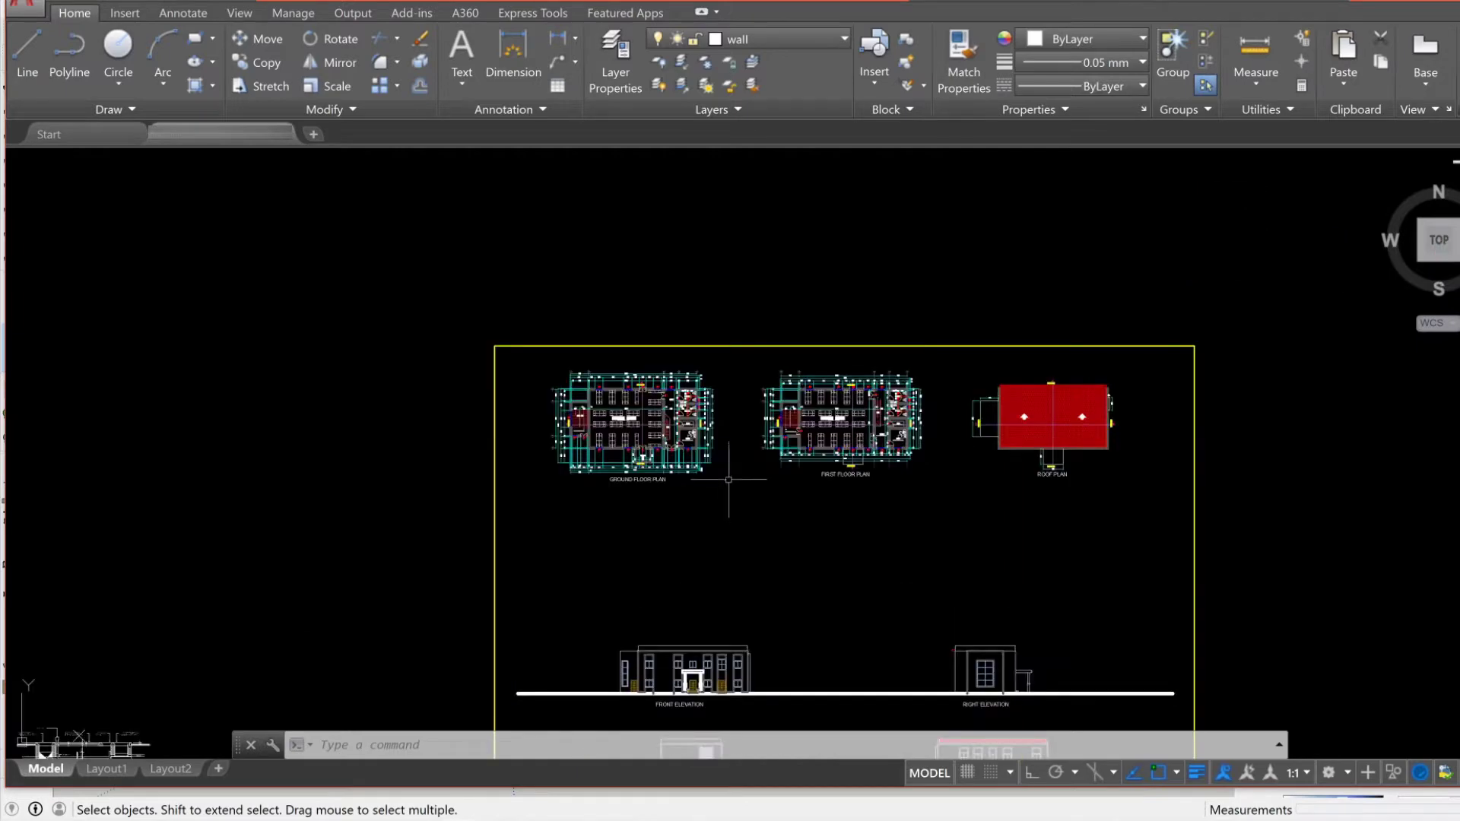
Step: Pan along the ground floor plan and zoom in on grid bubbles 1 and 2 with their 3230 dimensions
scroll(653, 406, "up", 6)
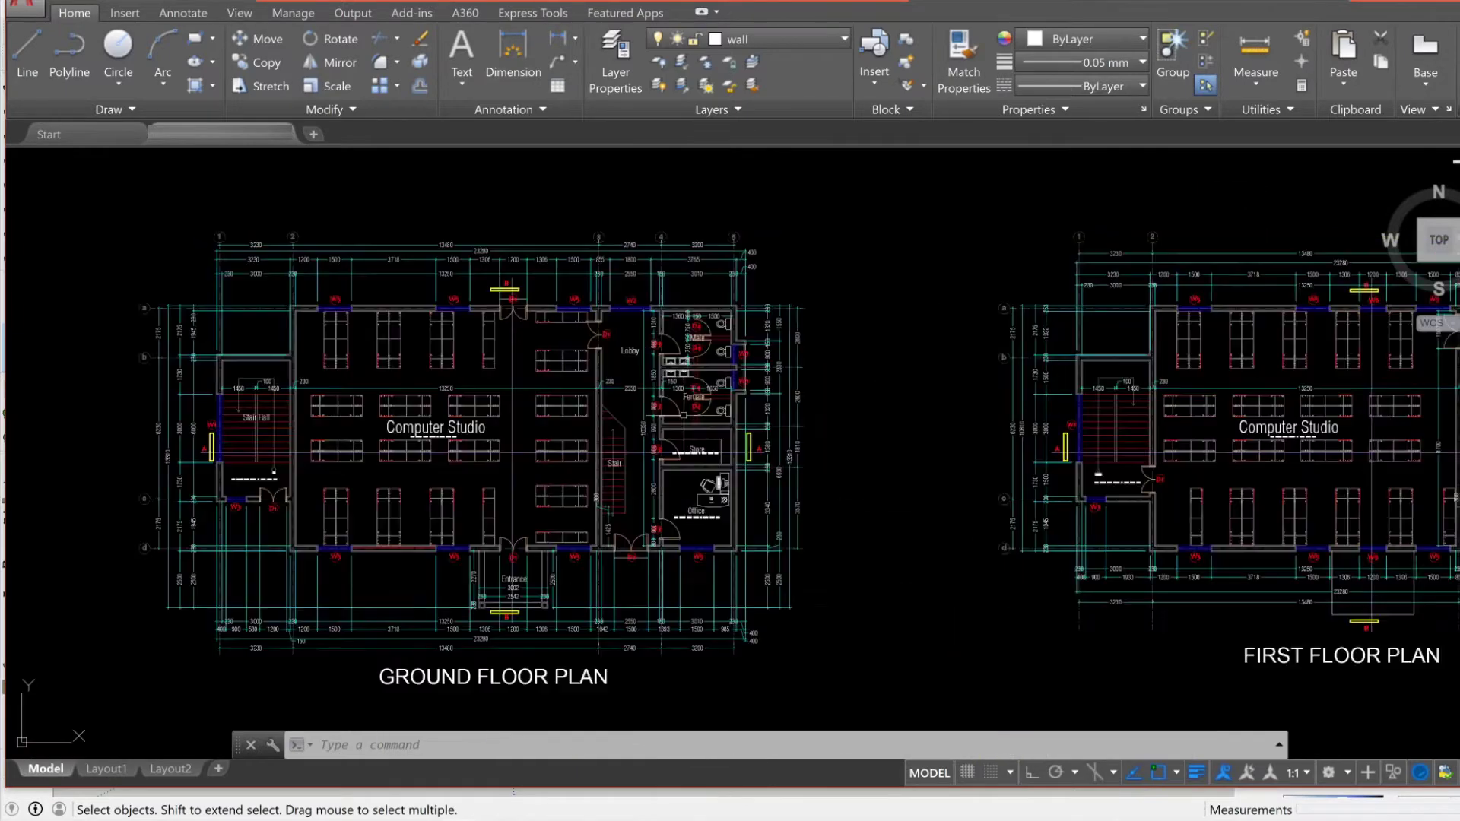
middle_click_drag(767, 437, 873, 425)
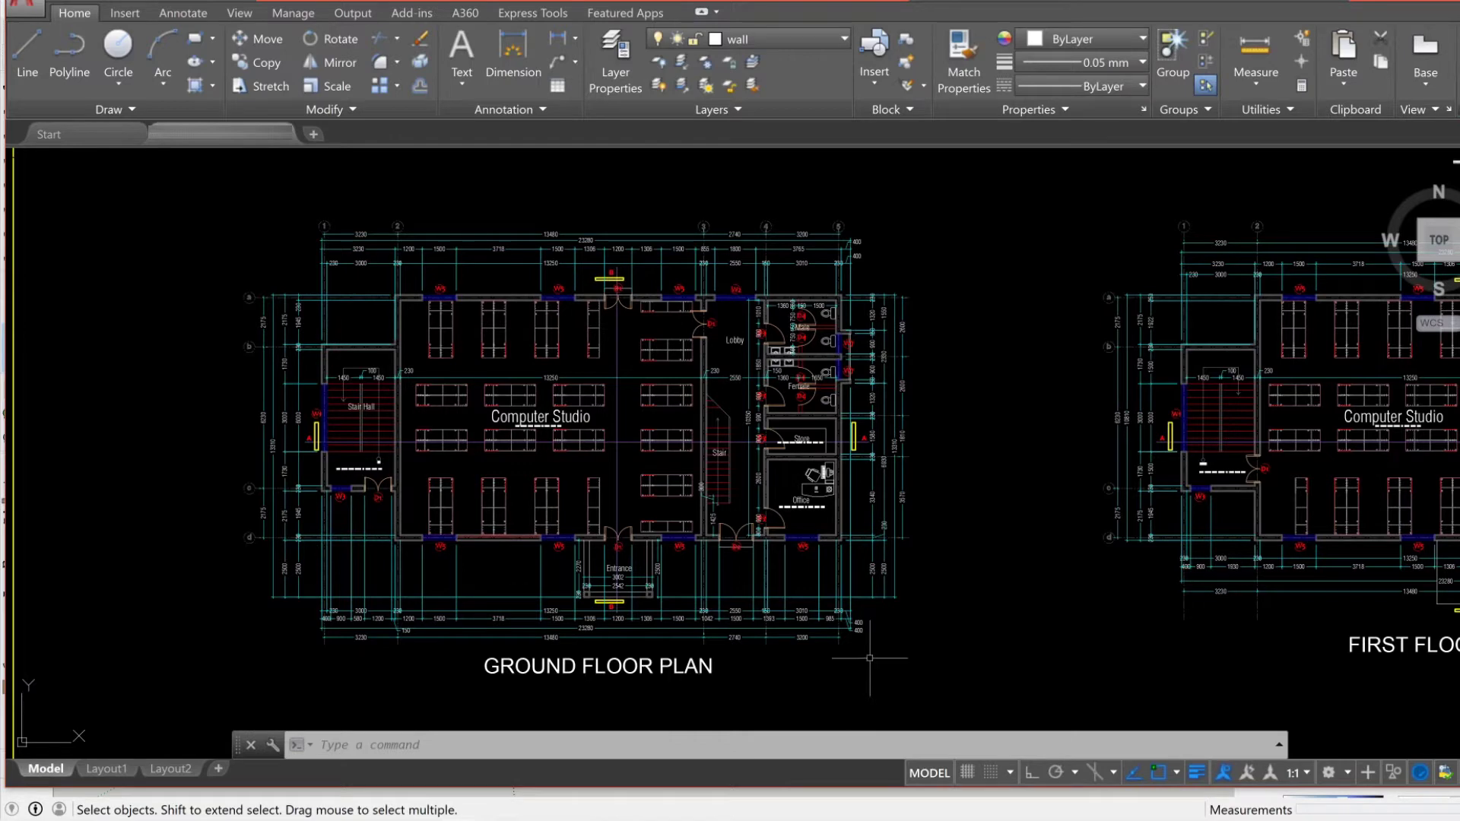
scroll(875, 638, "down", 3)
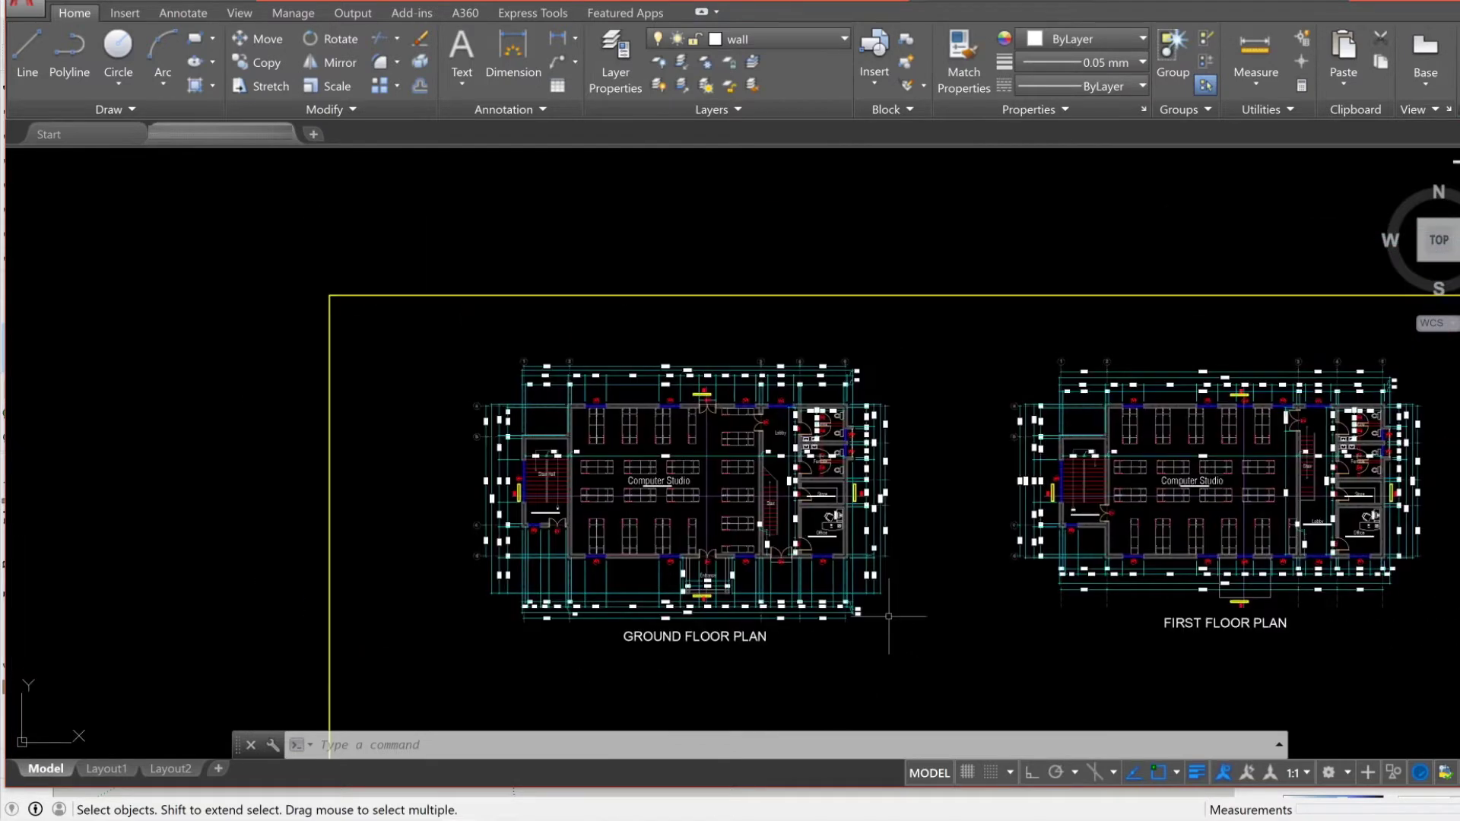
scroll(888, 616, "up", 5)
scroll(894, 569, "down", 3)
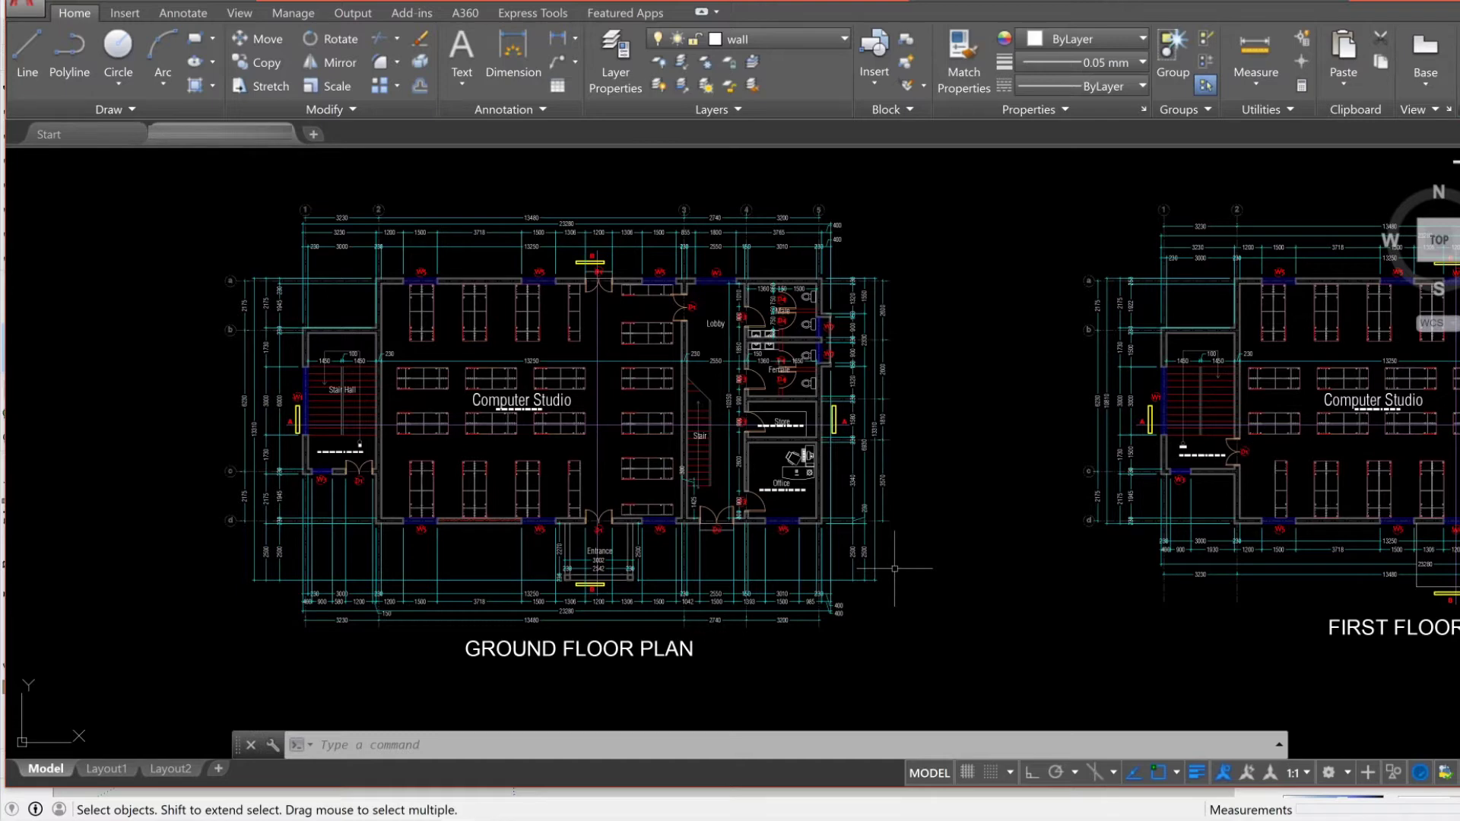
scroll(299, 196, "up", 8)
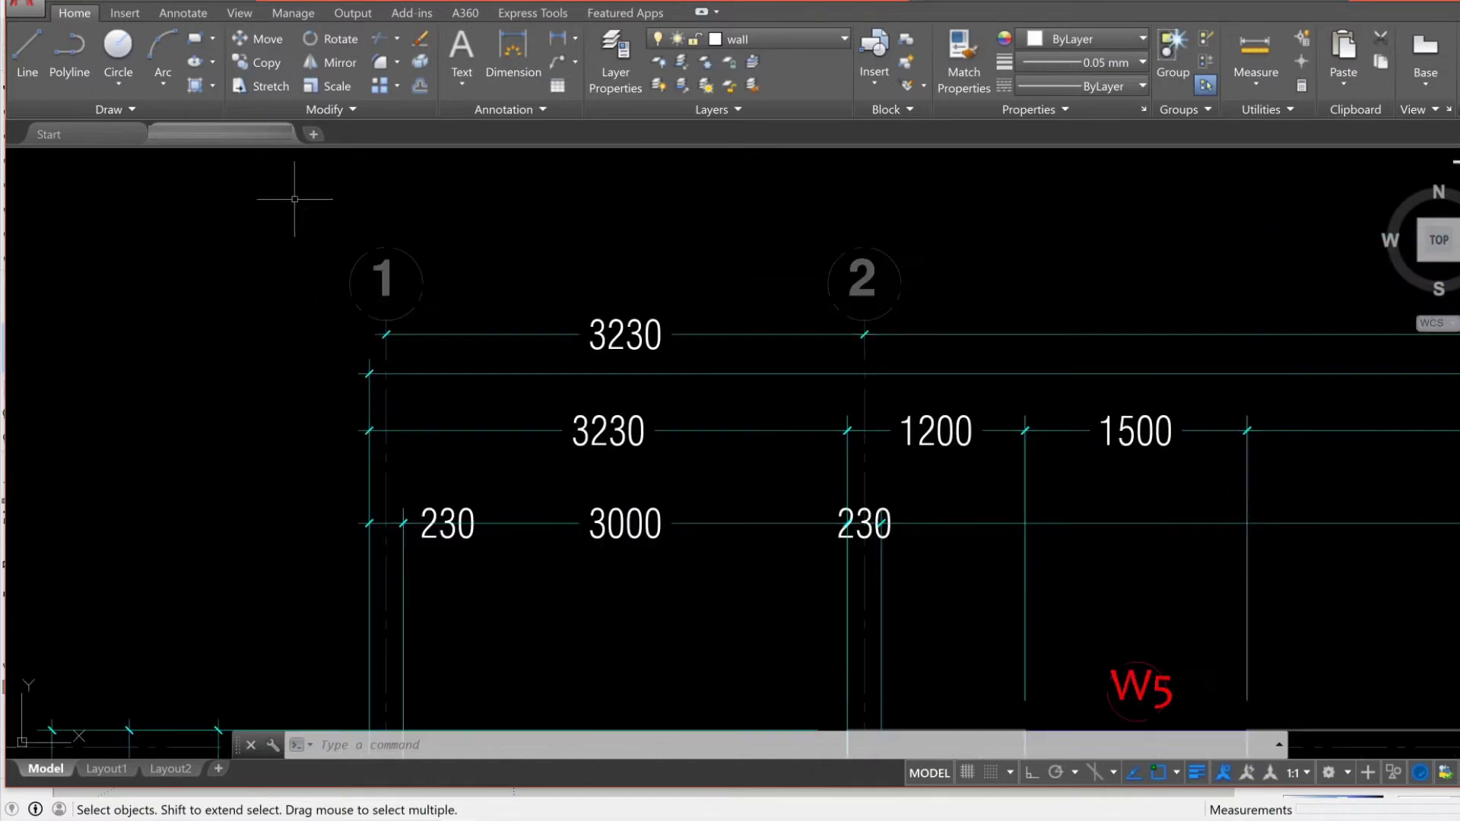
left_click(489, 332)
left_click(353, 190)
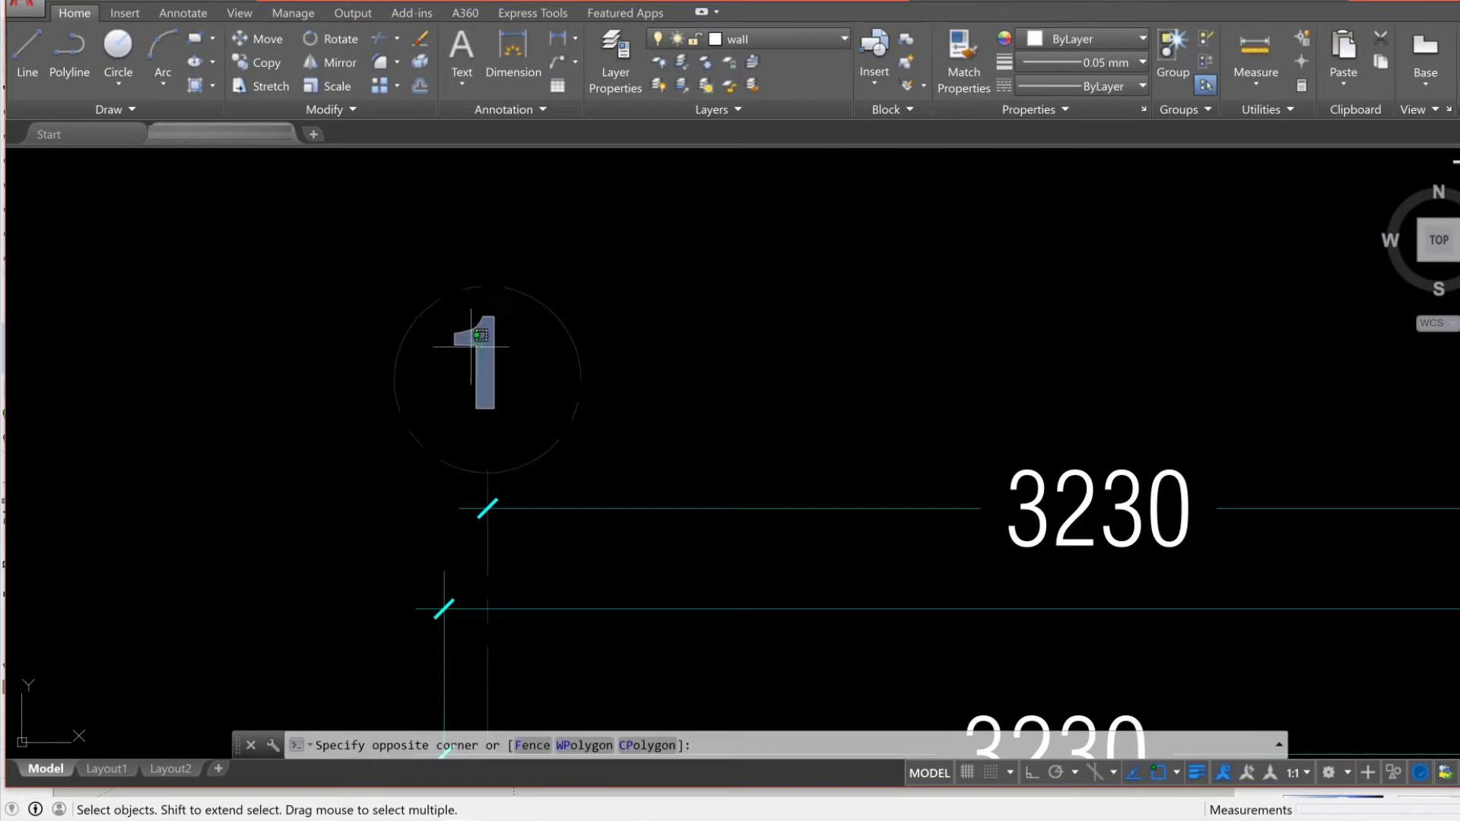
scroll(314, 237, "down", 8)
scroll(532, 270, "up", 4)
left_click(460, 316)
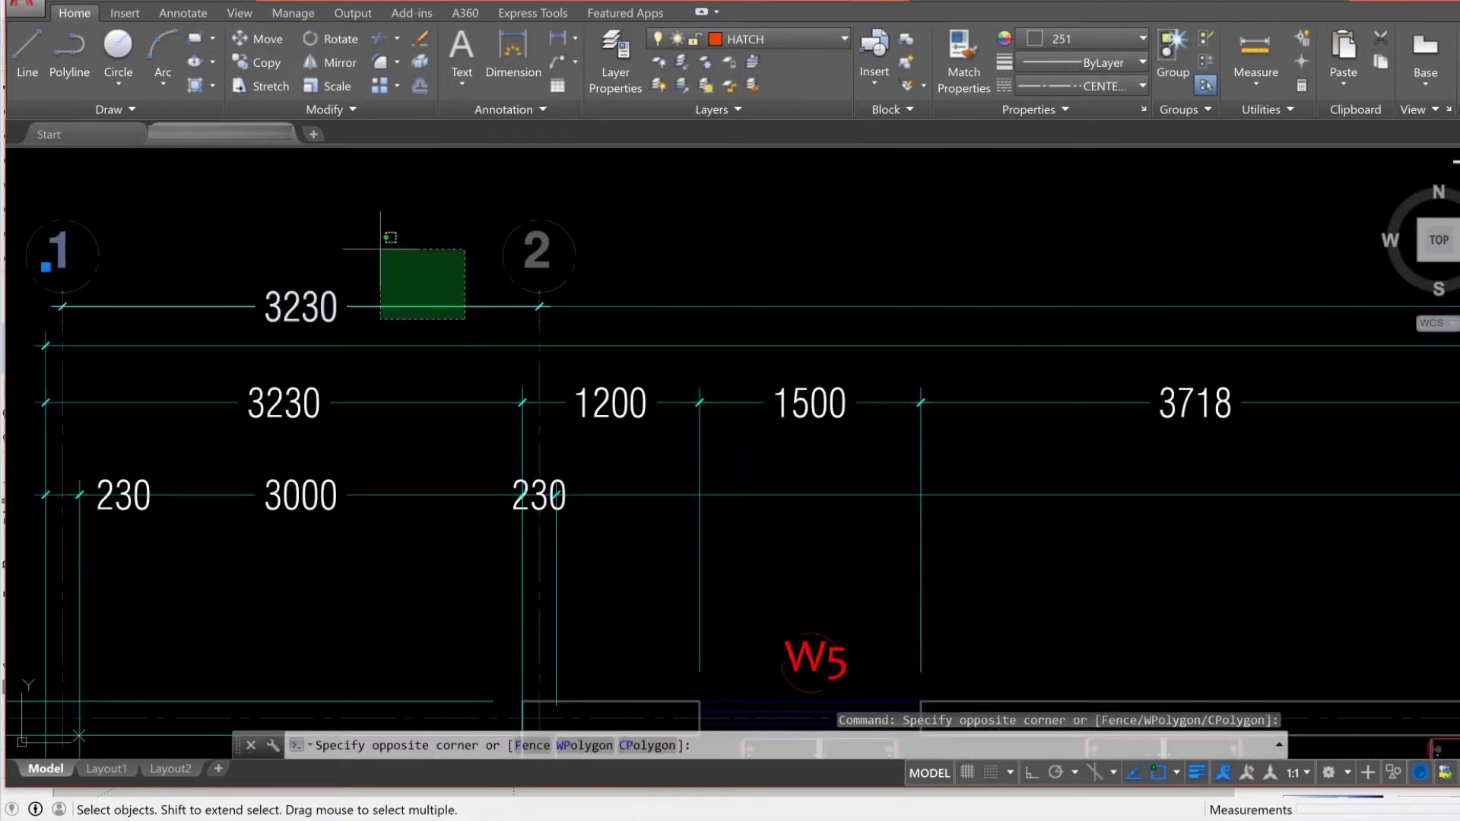
left_click(380, 247)
scroll(389, 291, "down", 4)
left_click(920, 582)
left_click(262, 242)
scroll(372, 283, "down", 2)
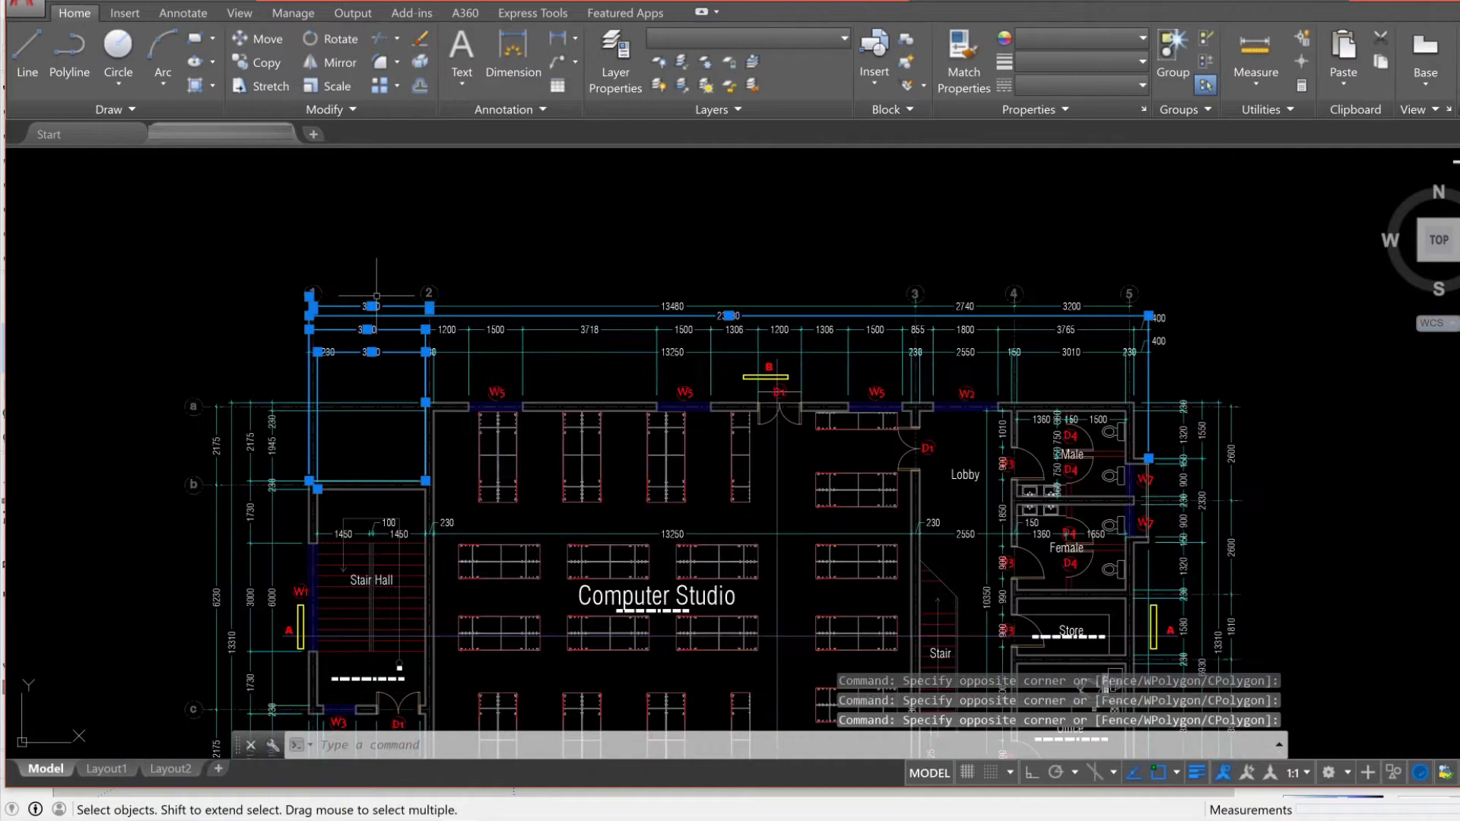
scroll(533, 426, "down", 2)
scroll(521, 612, "up", 4)
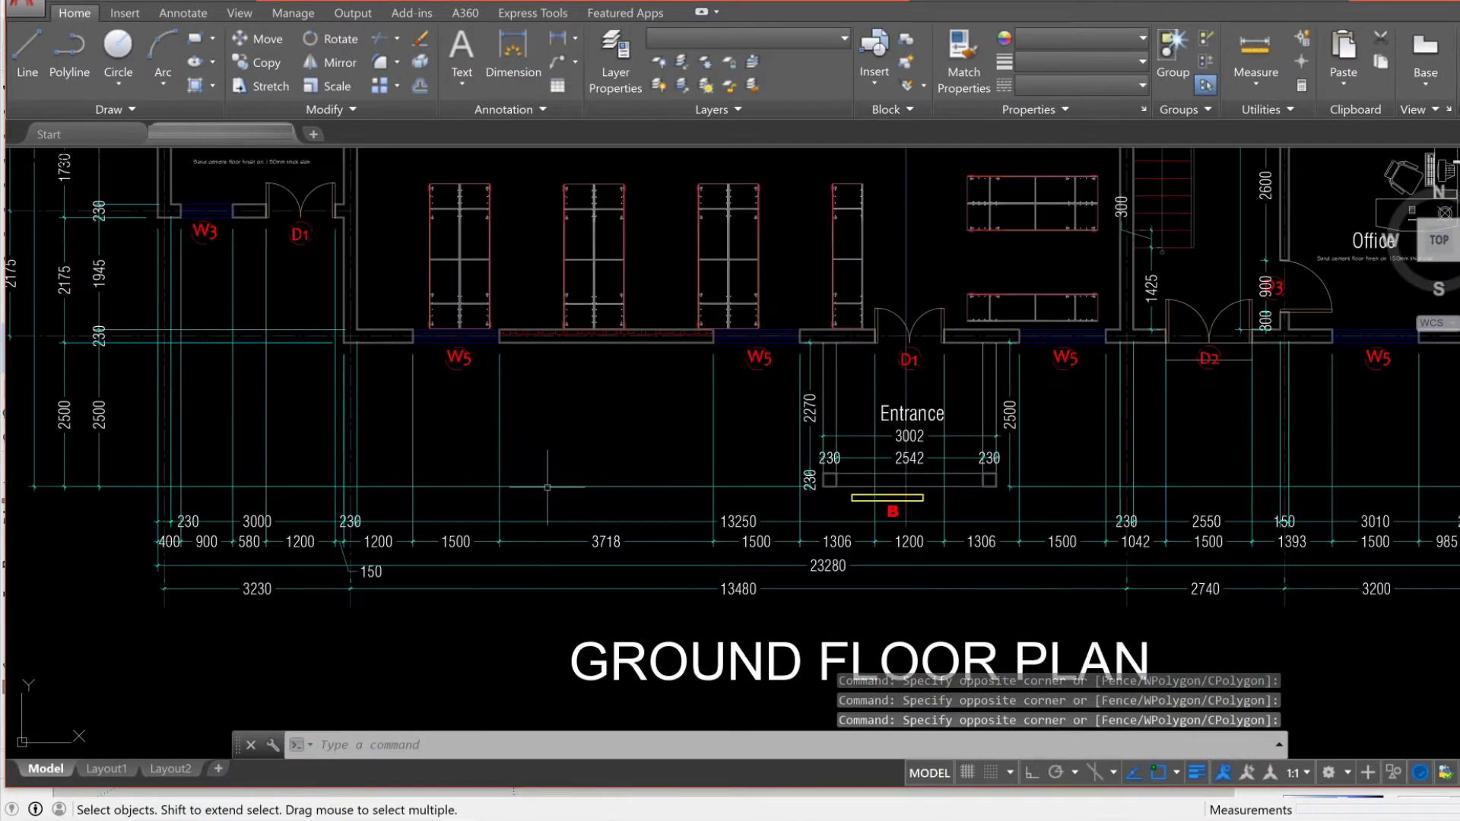
scroll(563, 280, "up", 4)
left_click(593, 407)
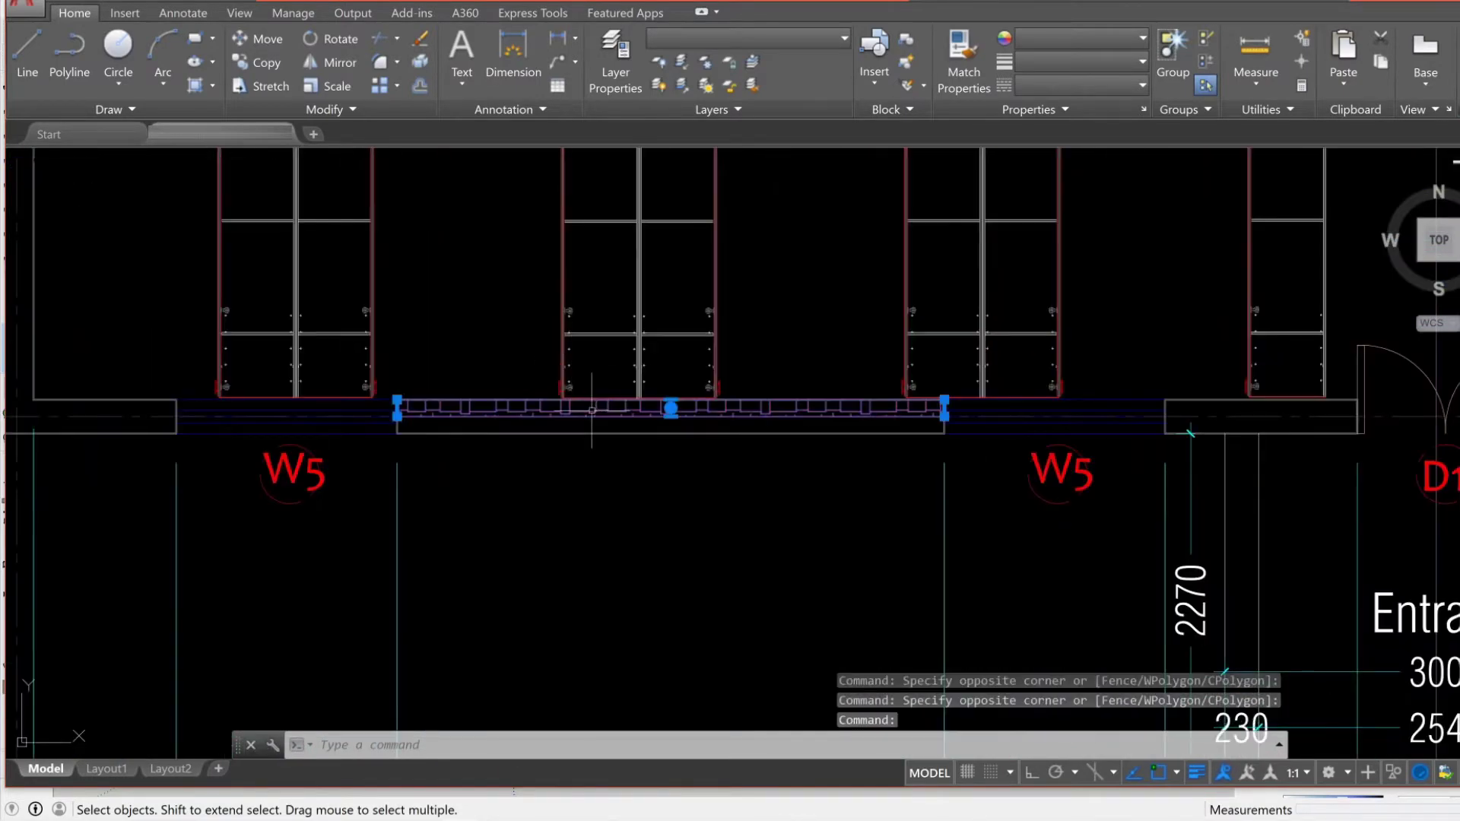
scroll(589, 422, "down", 5)
scroll(589, 422, "up", 4)
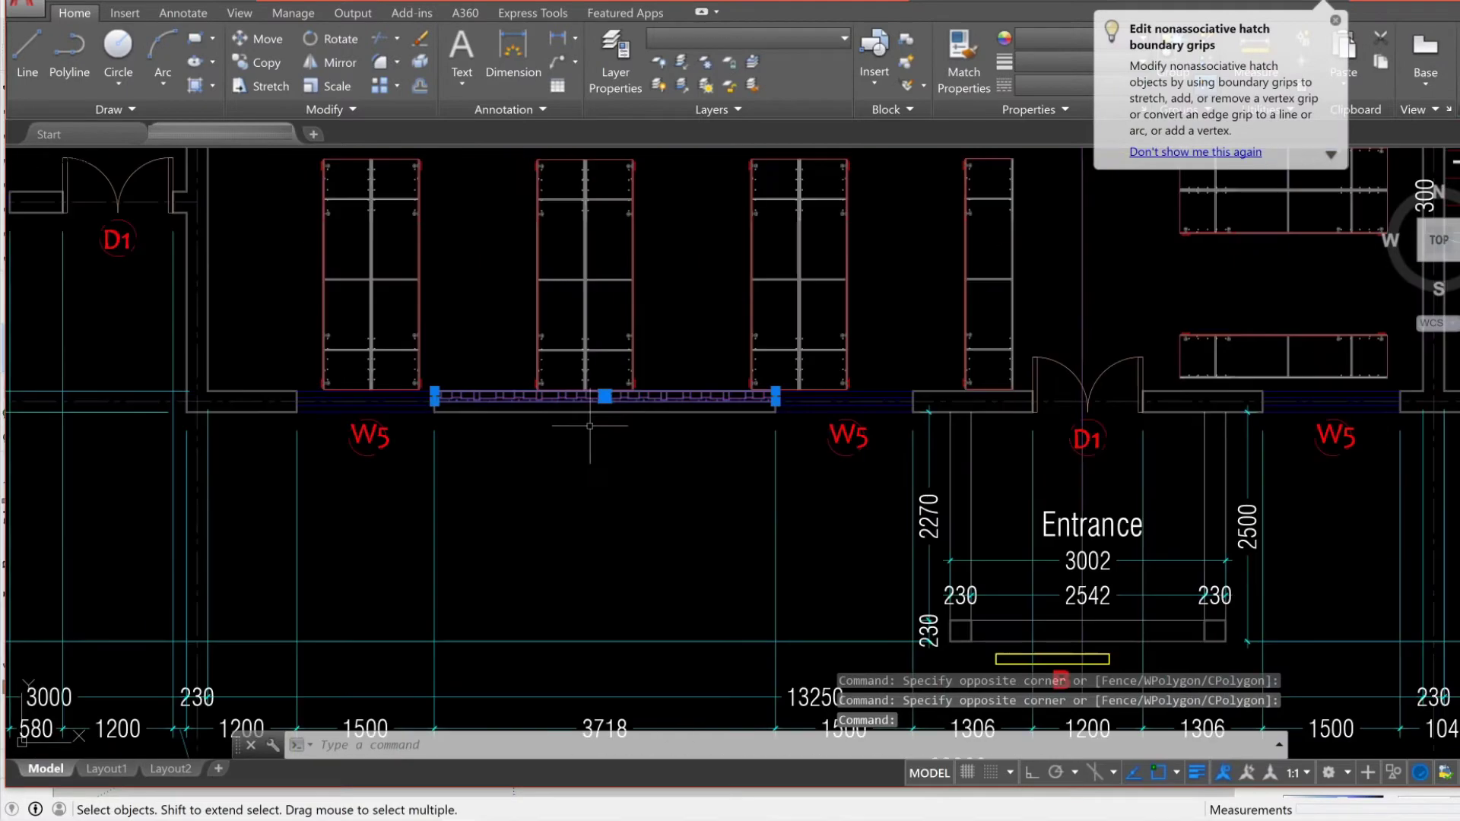
scroll(589, 426, "down", 4)
key("Escape")
scroll(684, 457, "up", 2)
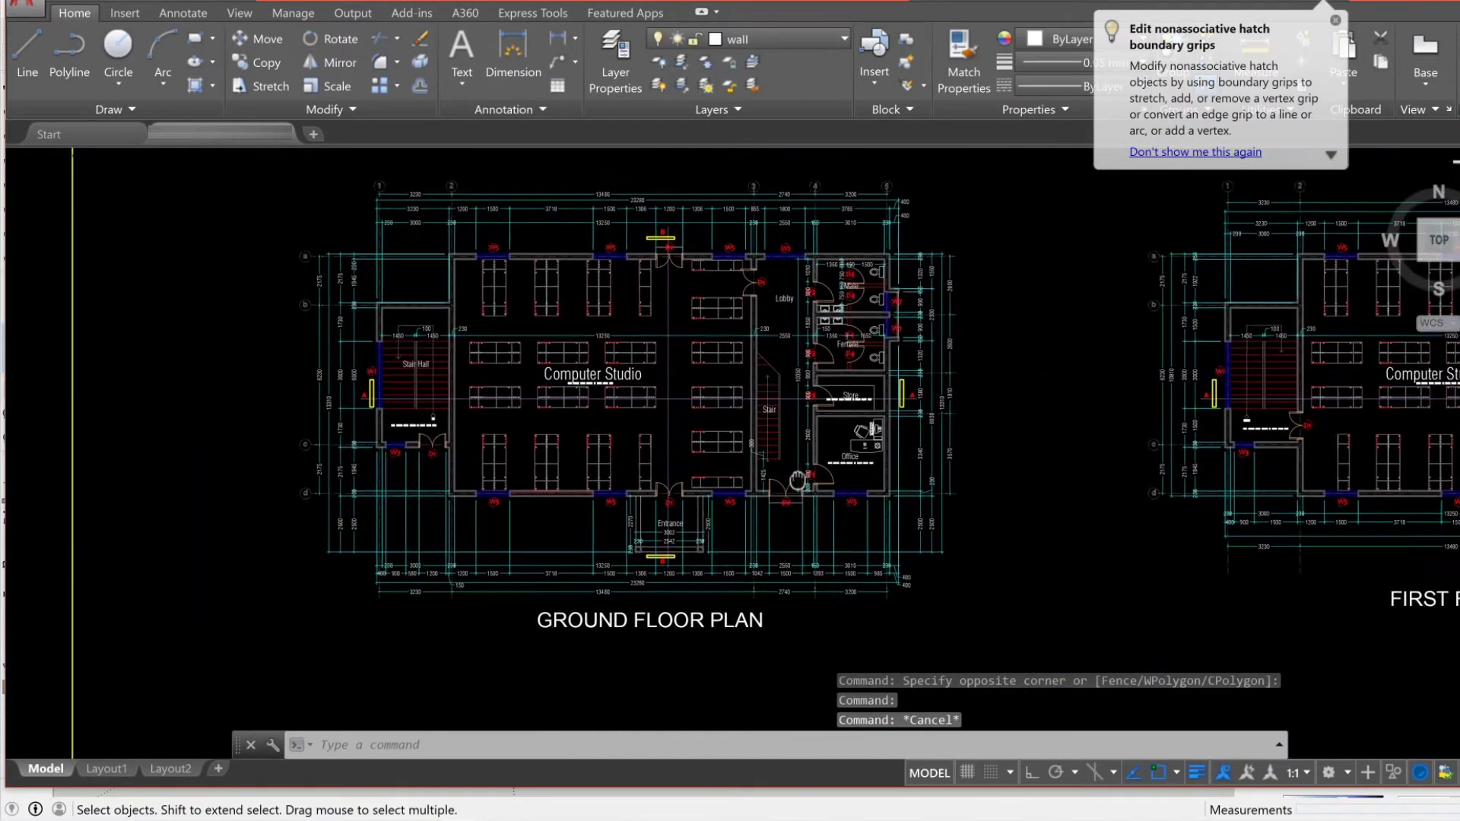
scroll(680, 480, "down", 2)
scroll(561, 495, "up", 4)
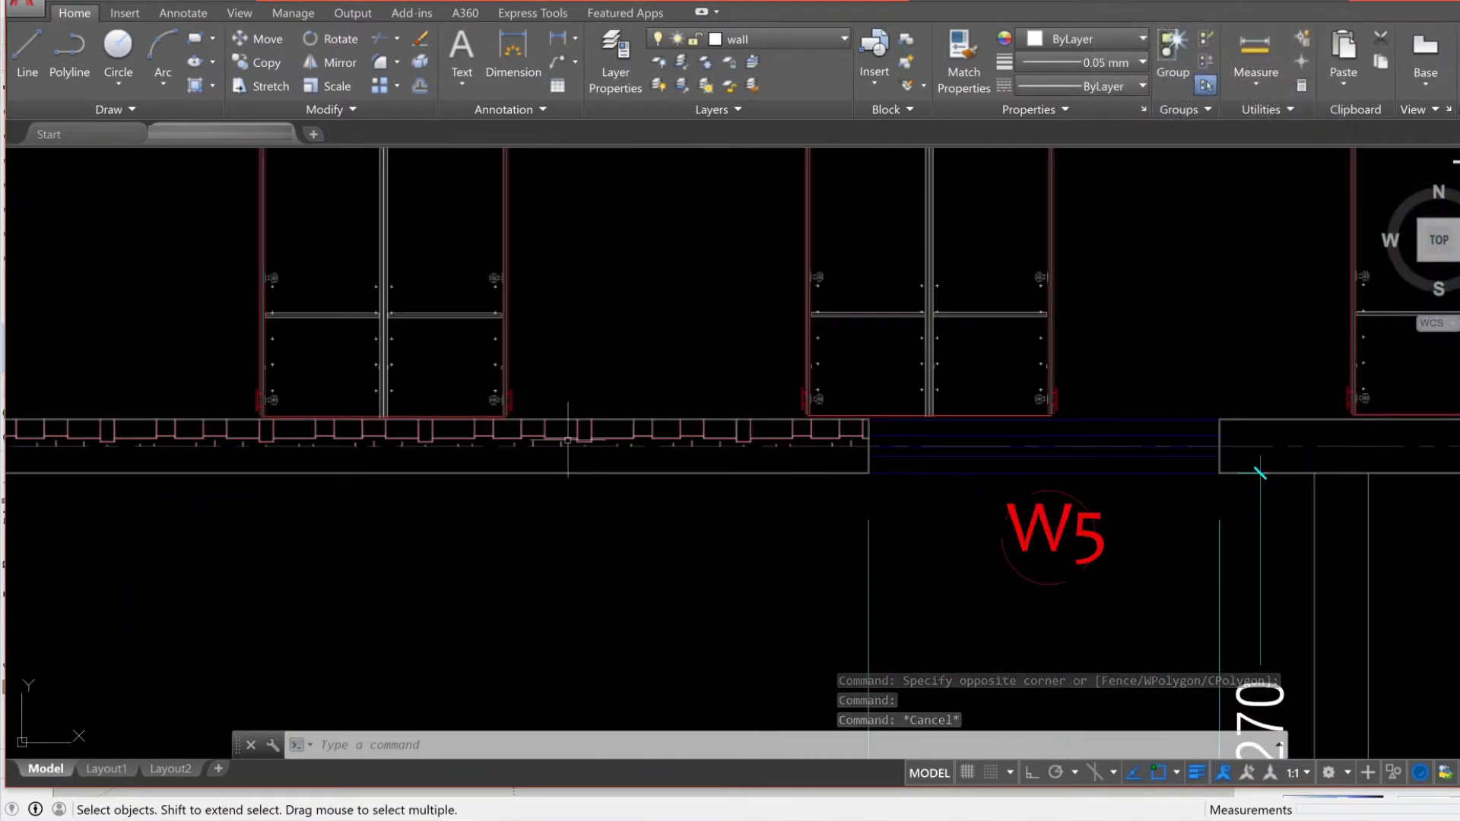
scroll(760, 456, "down", 8)
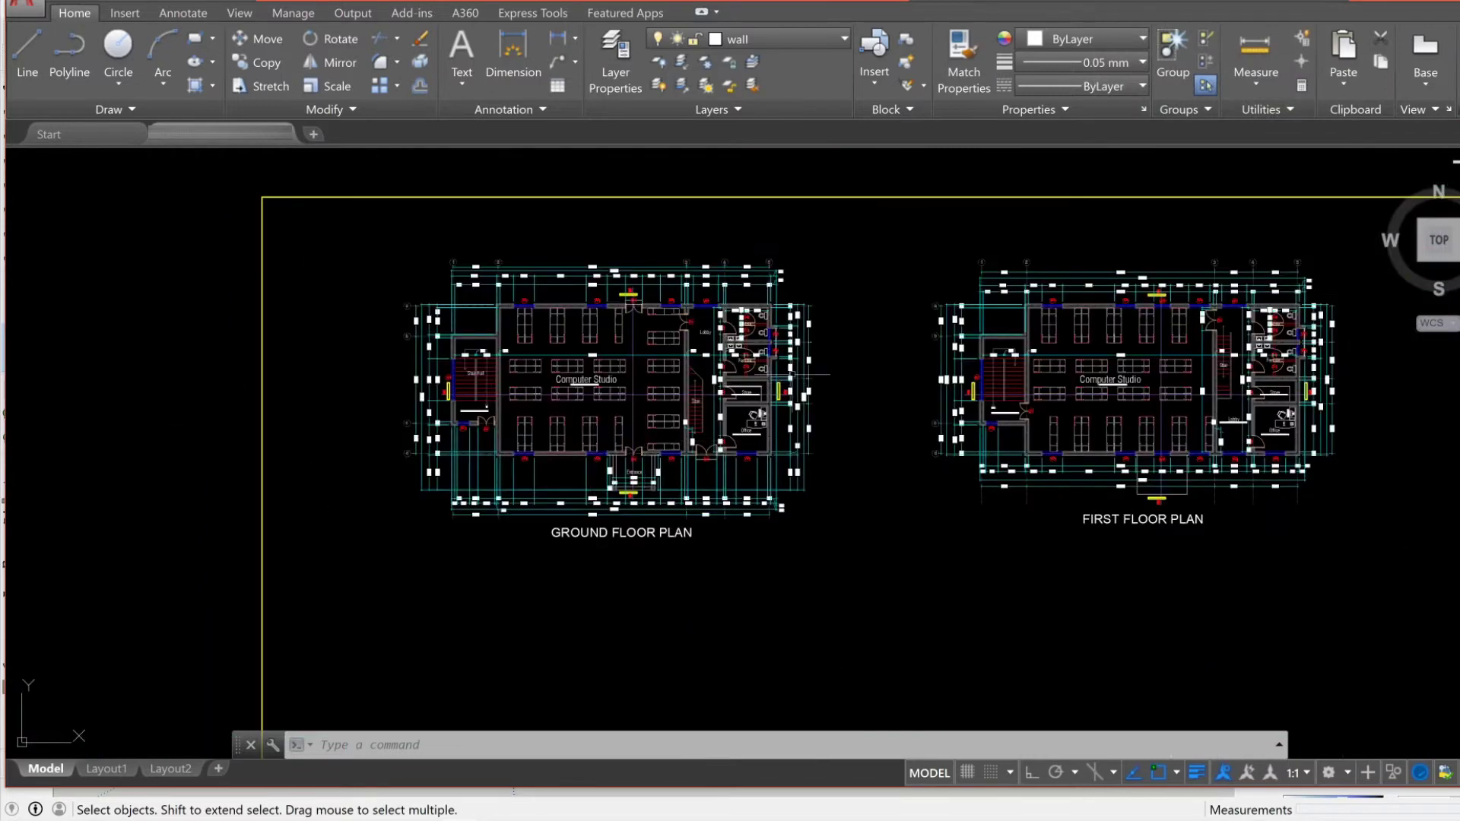
scroll(796, 364, "up", 2)
middle_click_drag(796, 364, 804, 373)
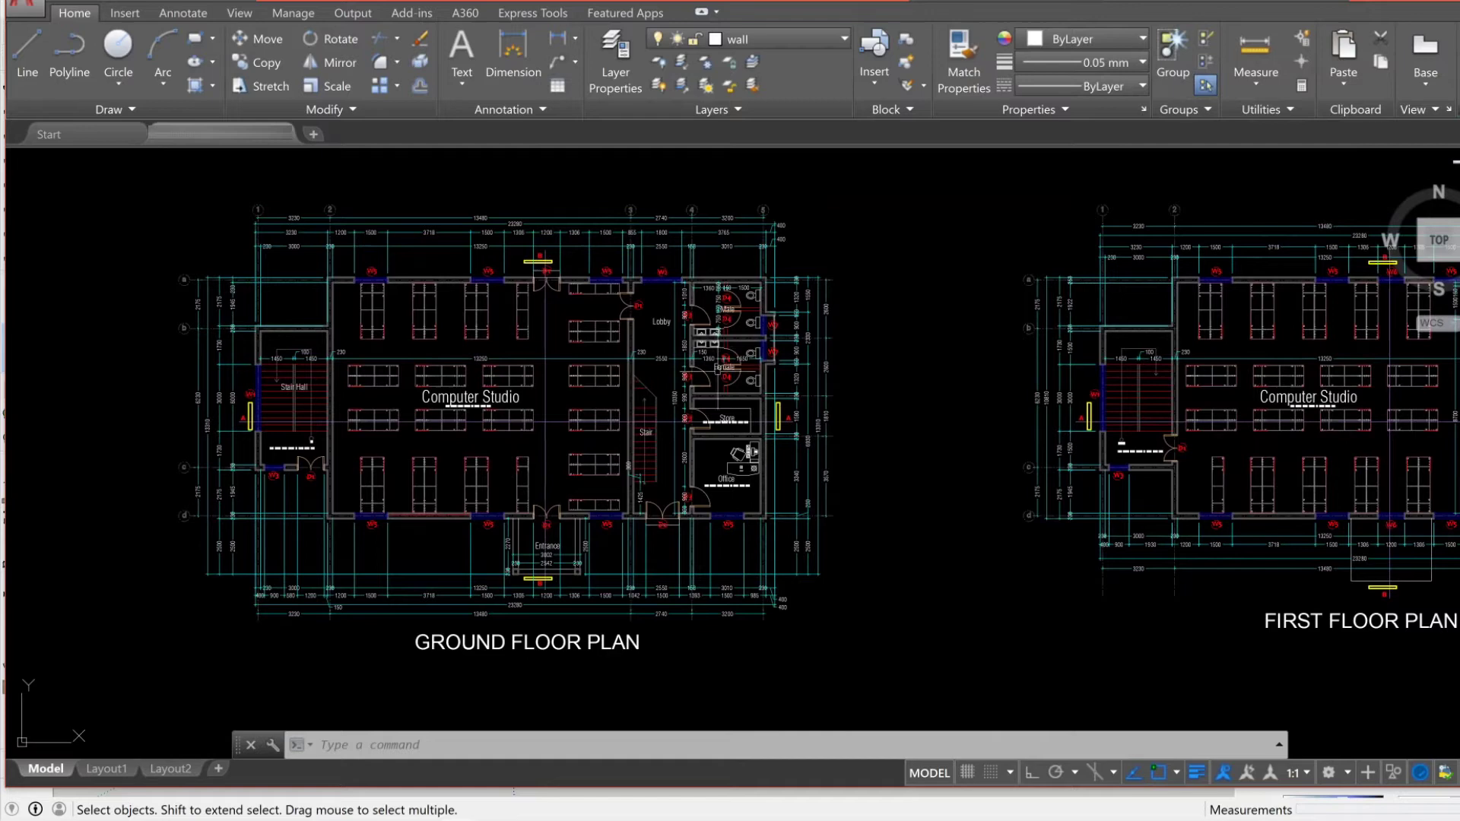
Step: Window-select the entire Ground Floor Plan and enter W to call WBLOCK
key("Escape")
key("Escape")
key("Escape")
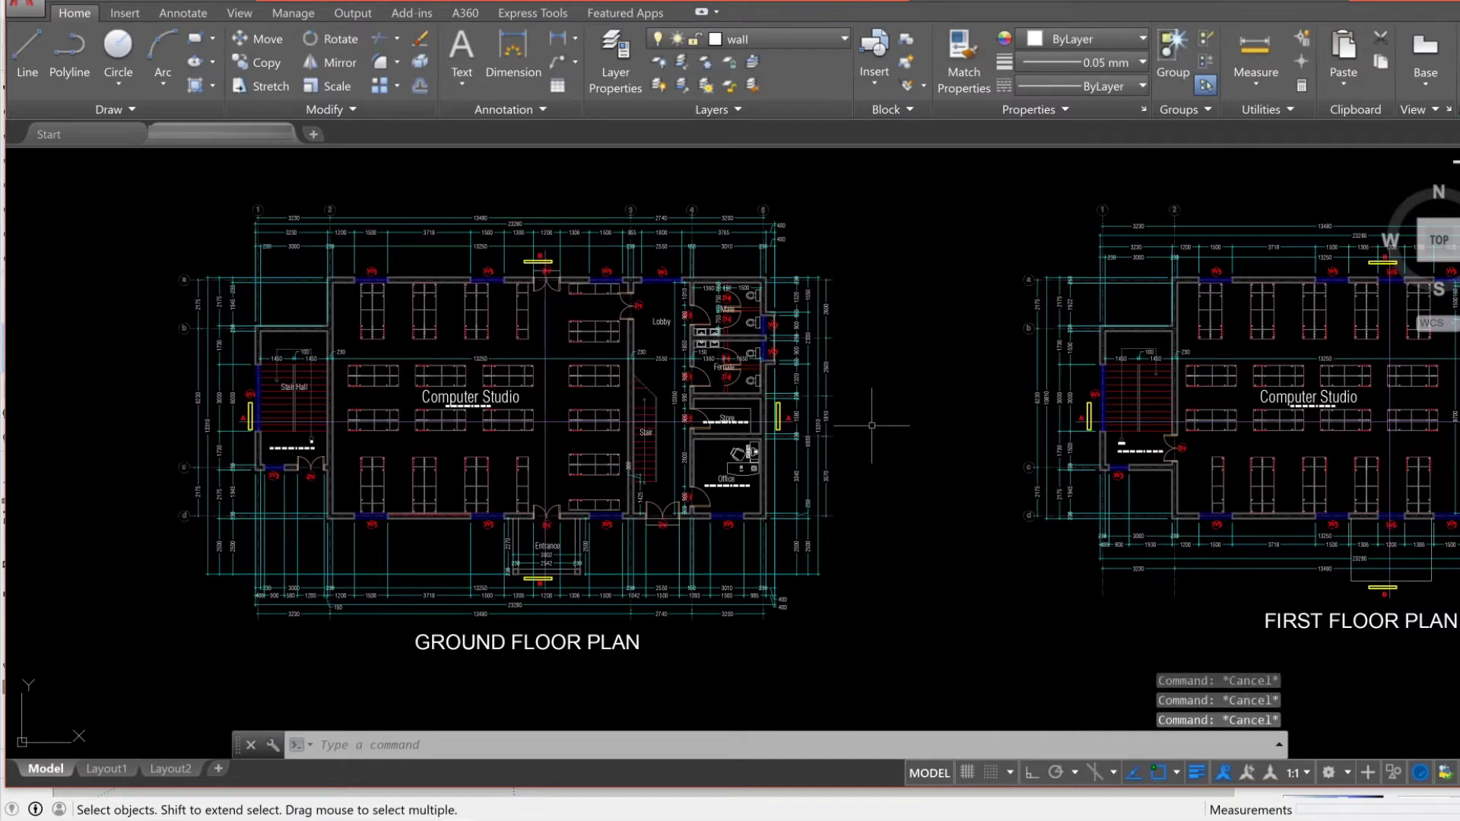
left_click(123, 180)
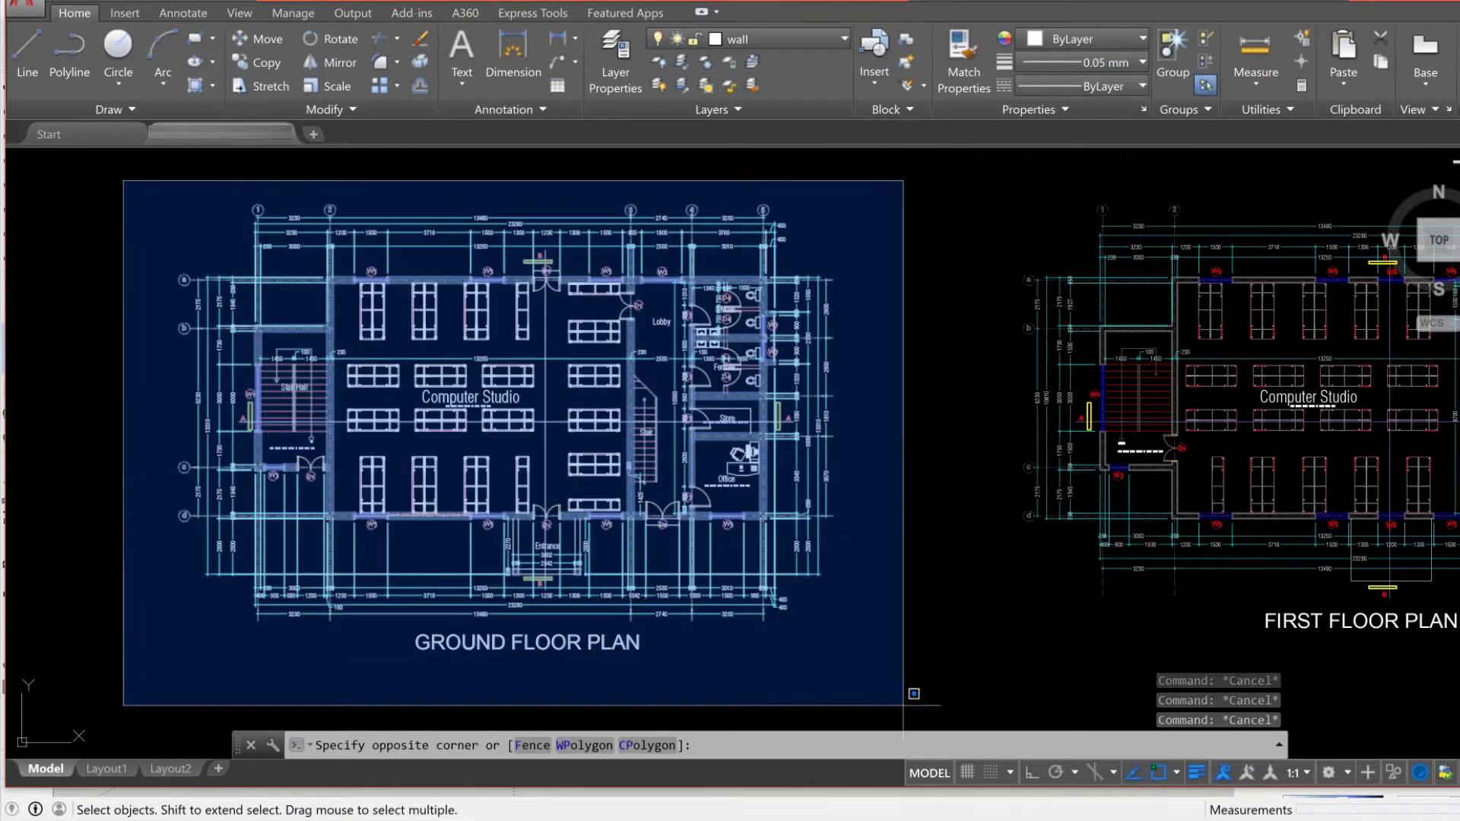
left_click(904, 704)
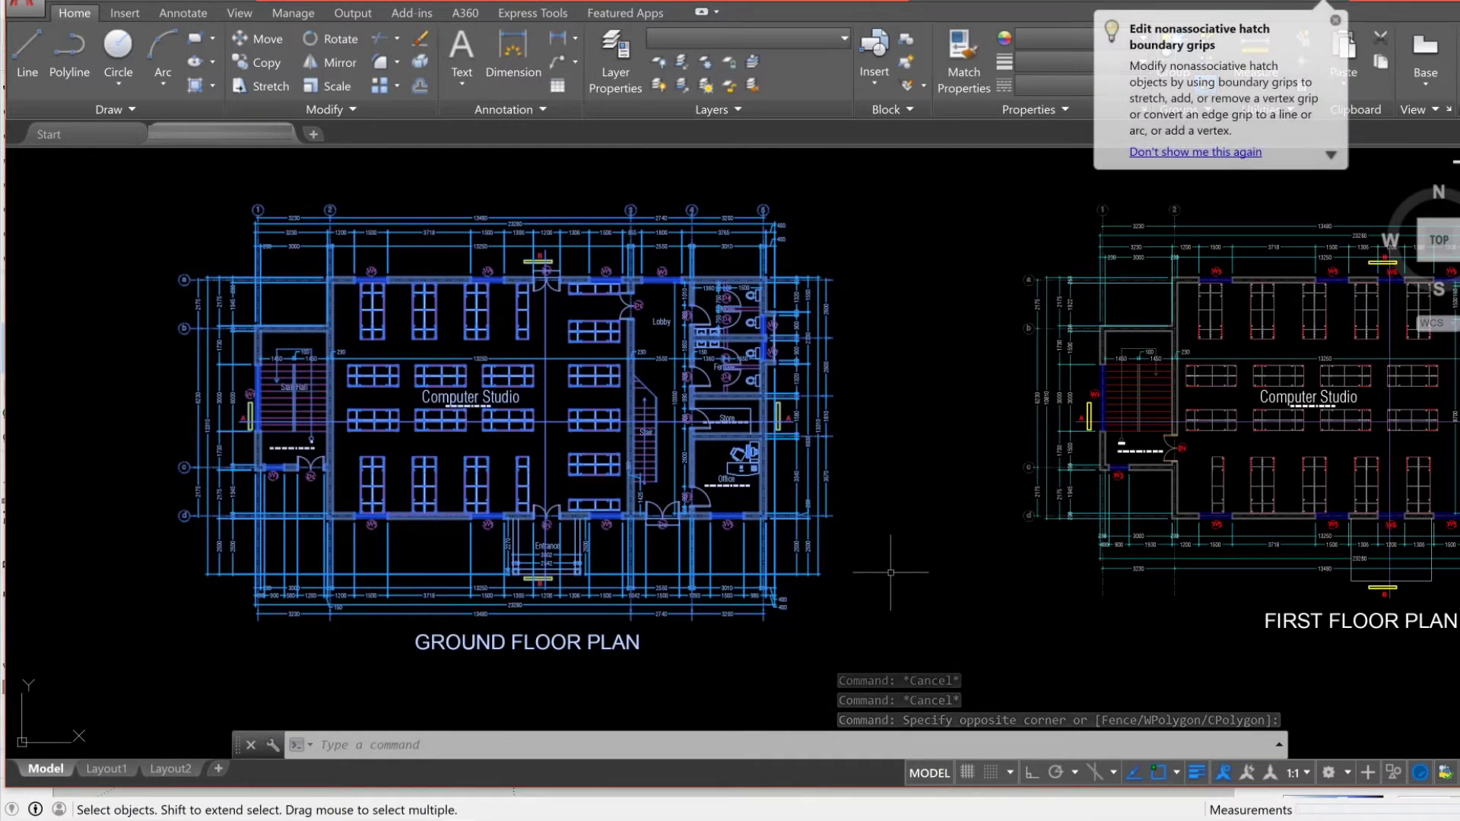
type("w")
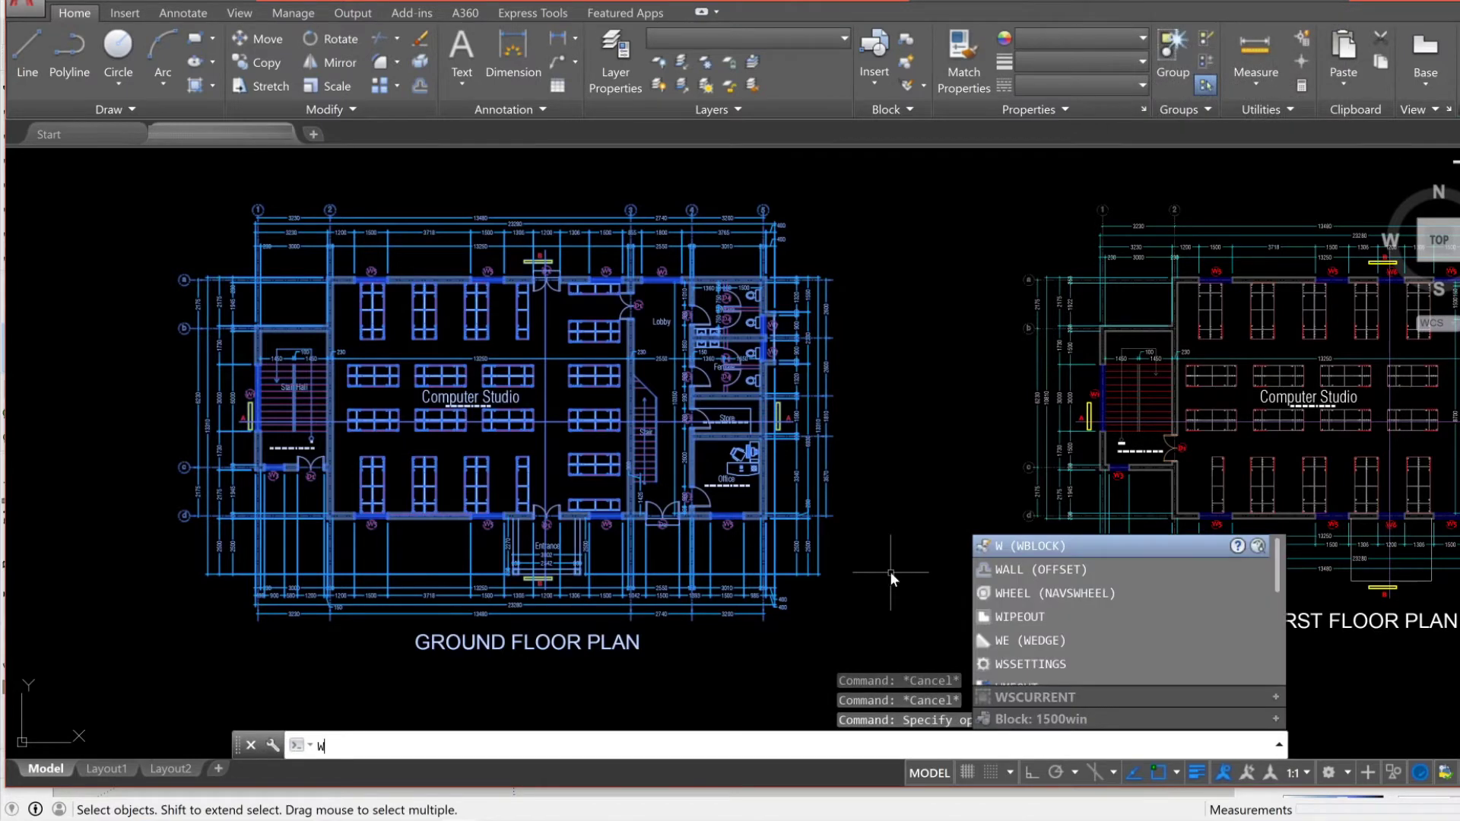
Step: Write the selection with WBLOCK to Computer home.dwg, keeping Millimeters as the insert units
left_click(1057, 546)
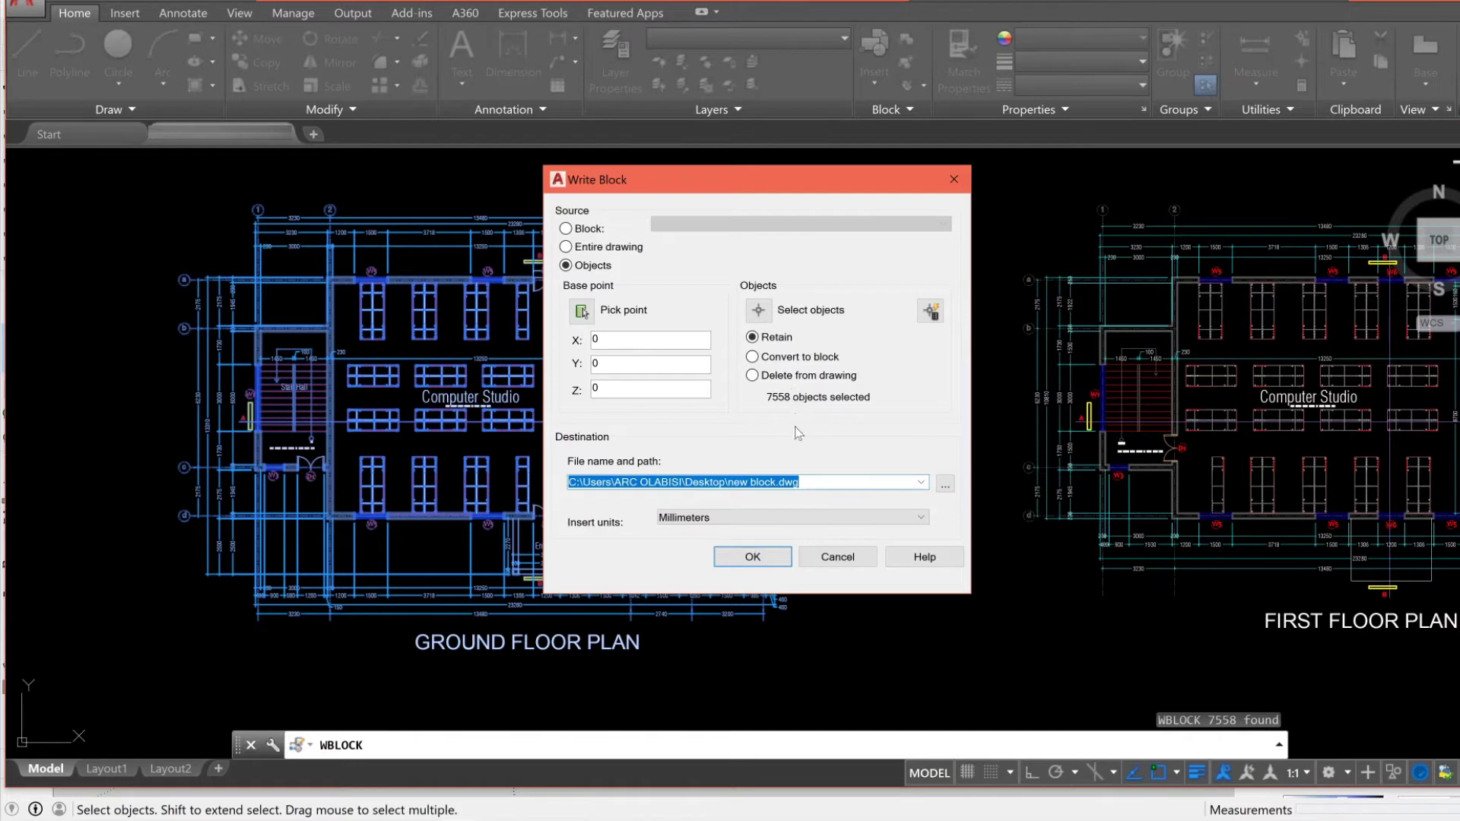
left_click(776, 482)
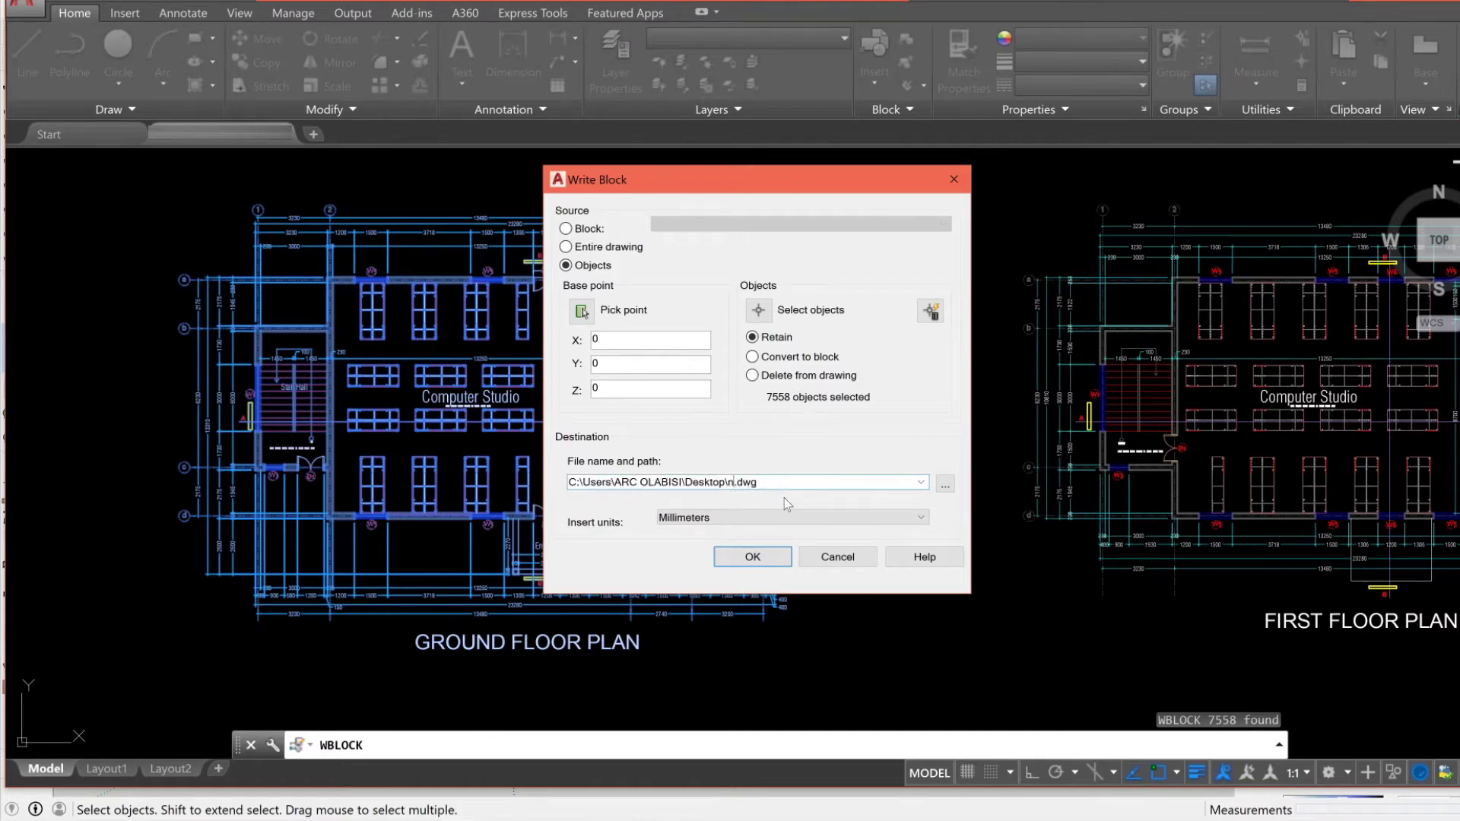
key("BackSpace")
type("Computer home")
left_click(920, 518)
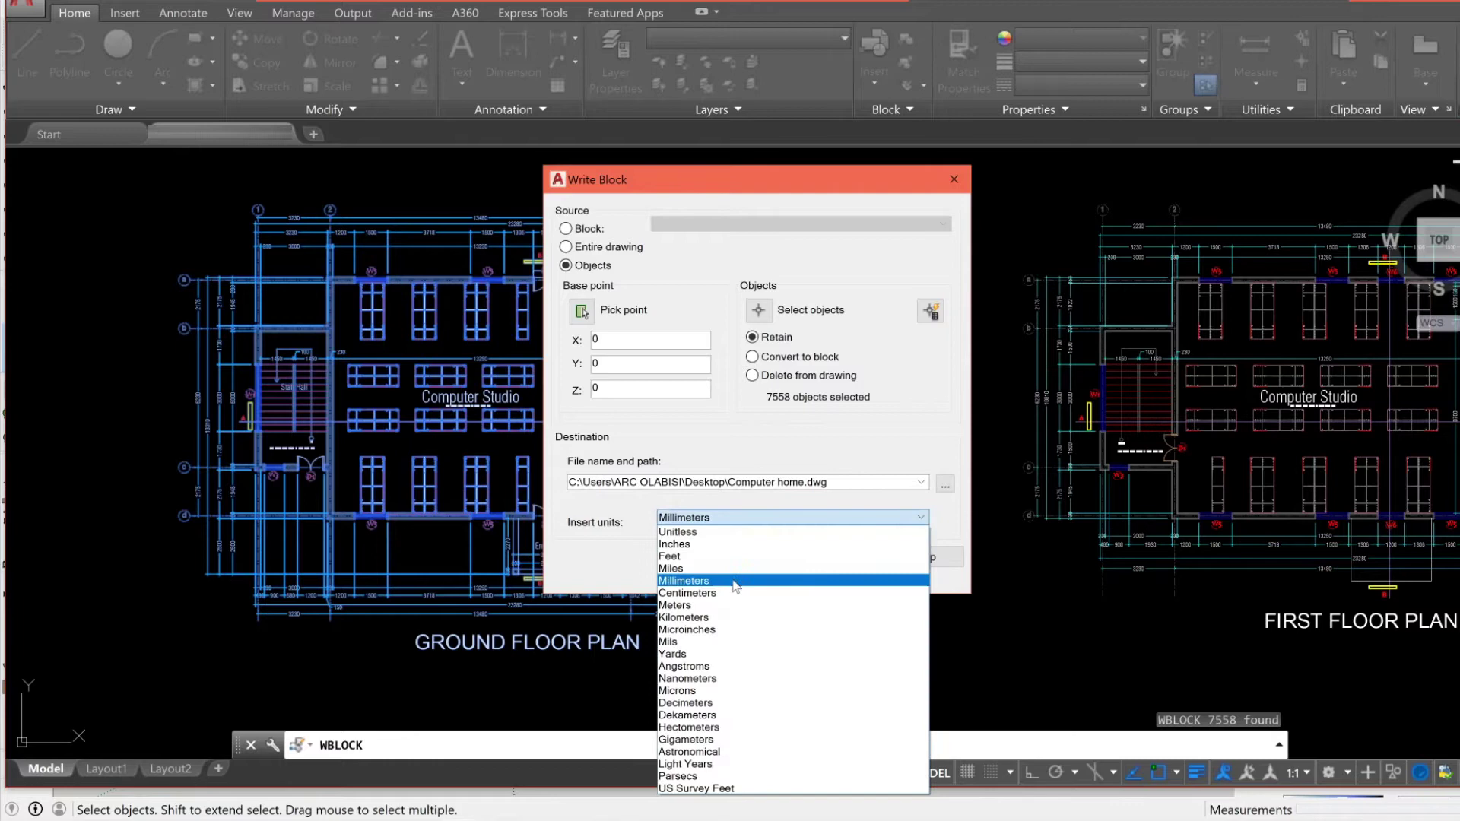
left_click(804, 581)
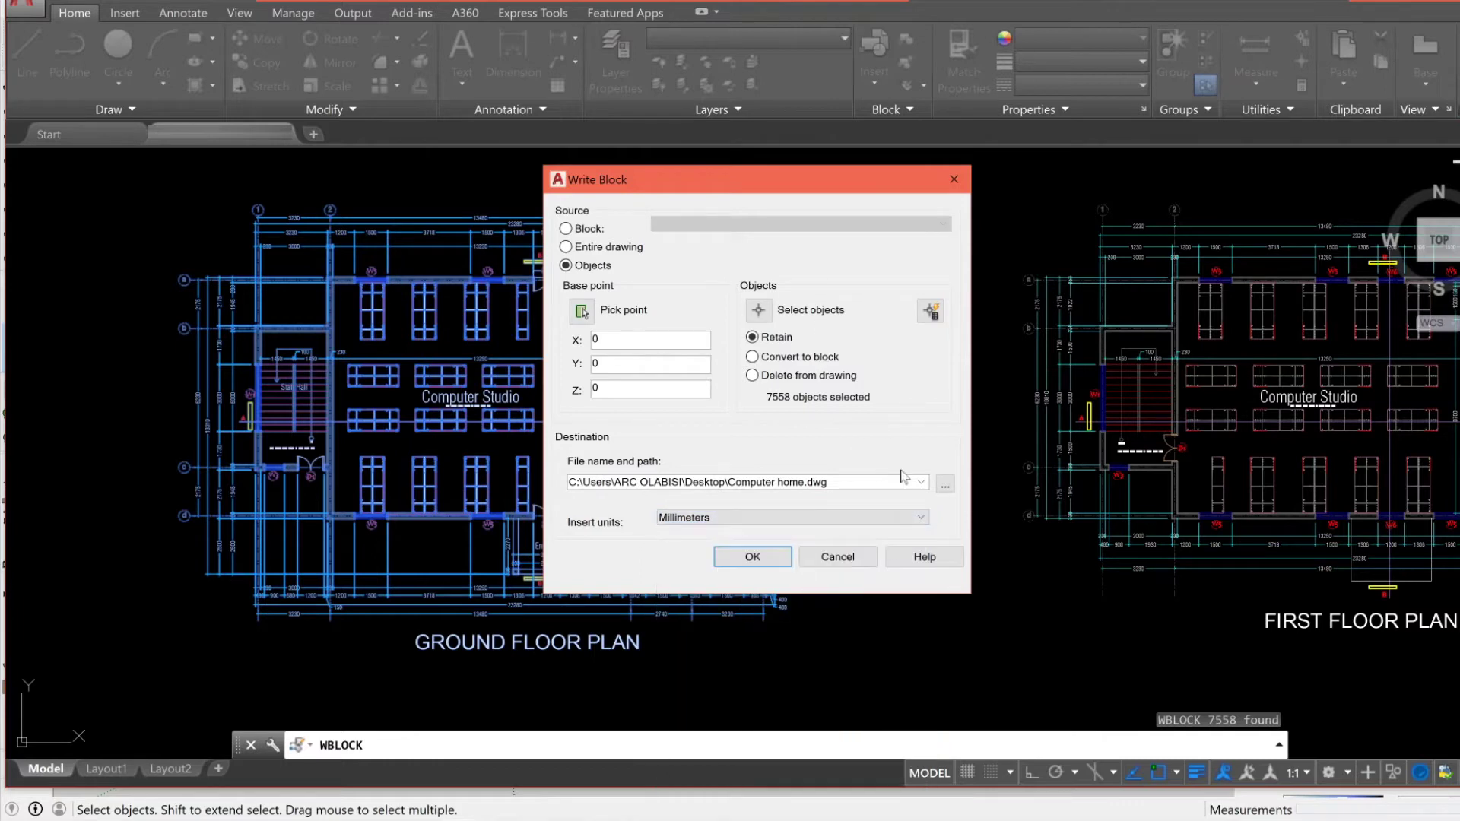
left_click(921, 517)
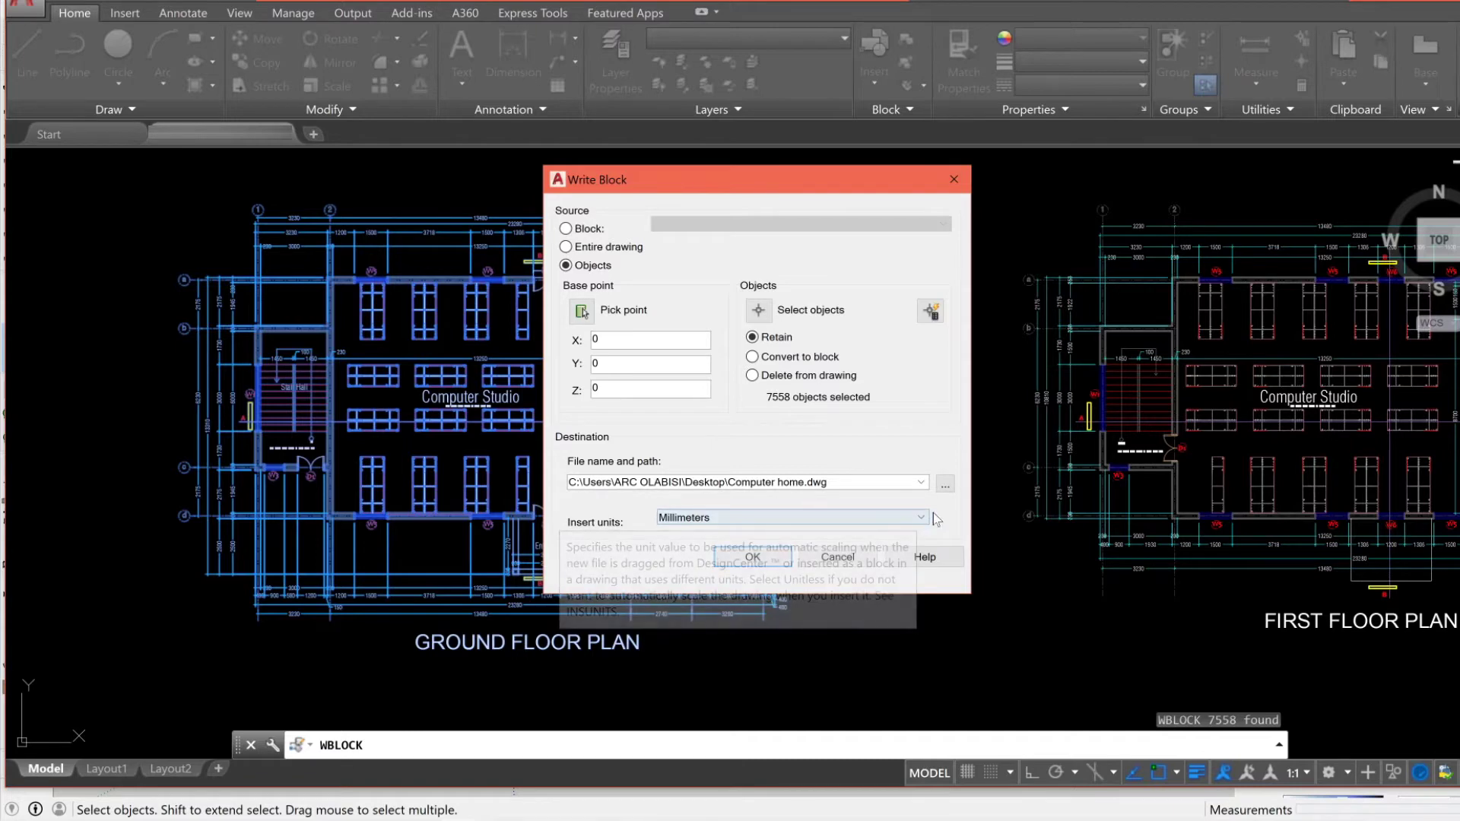
left_click(925, 540)
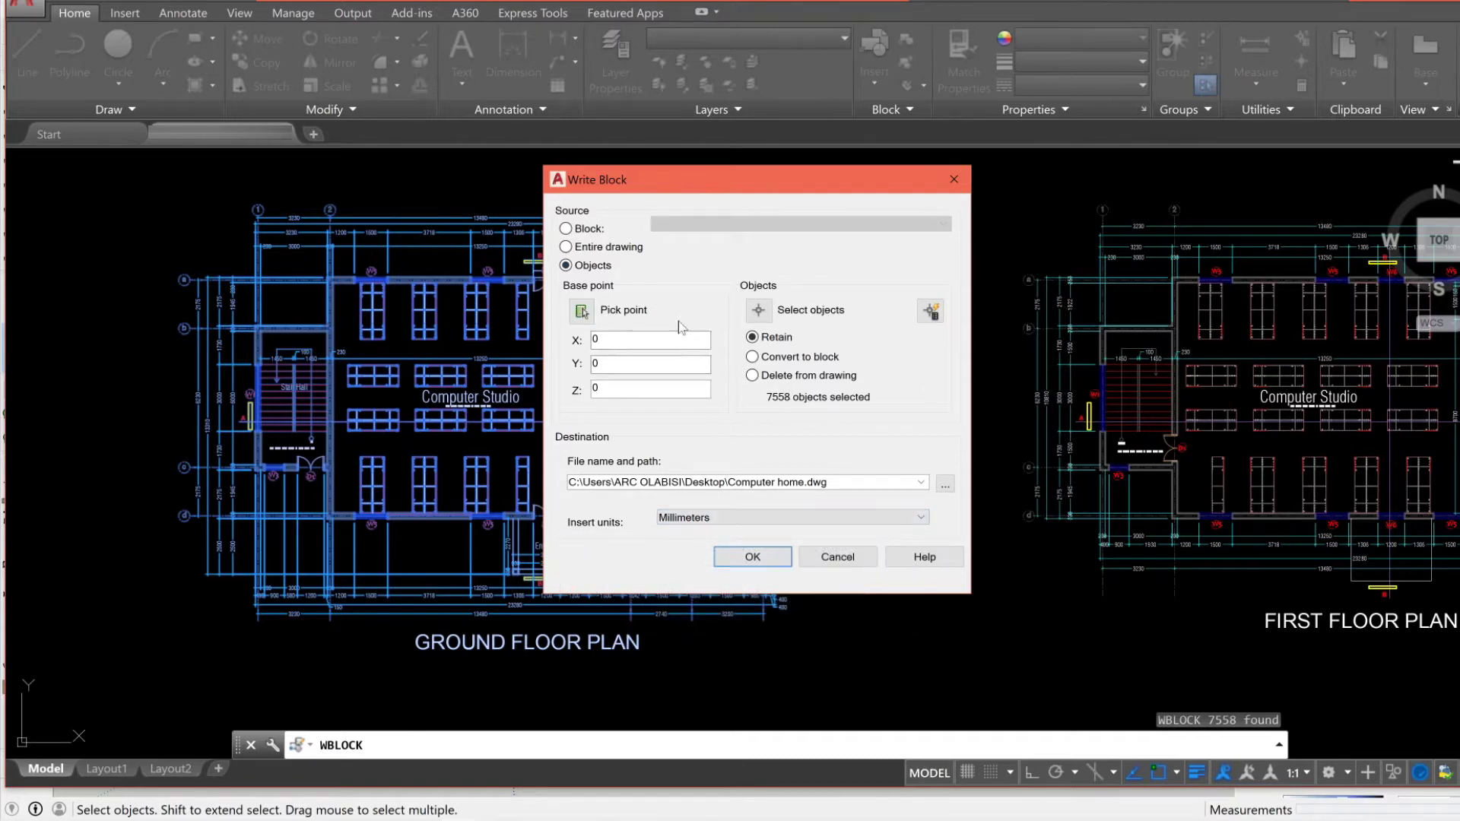
left_click(762, 556)
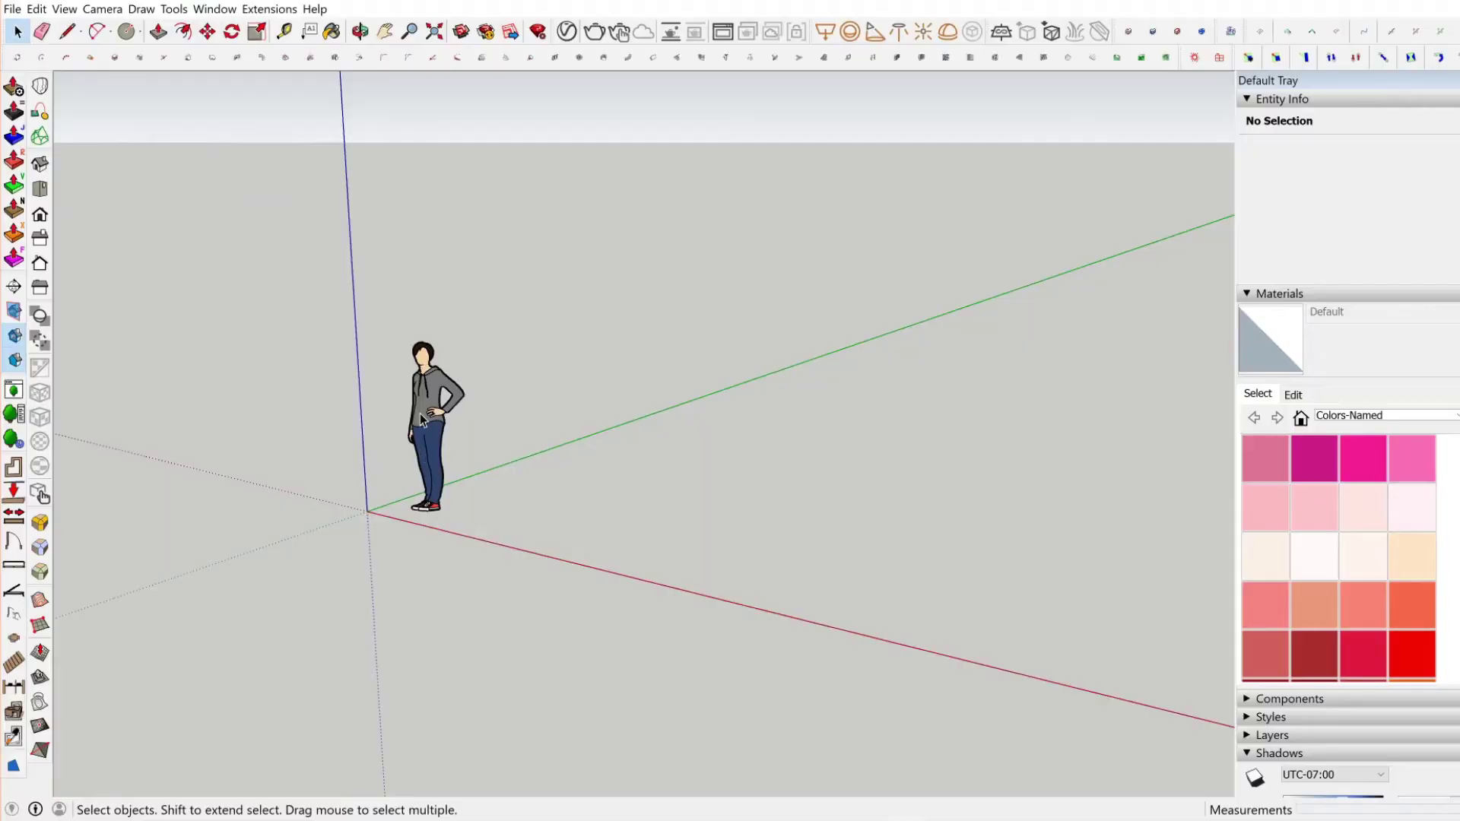
Step: Select the default Stacy scale figure and delete it
scroll(508, 456, "up", 3)
scroll(508, 456, "down", 3)
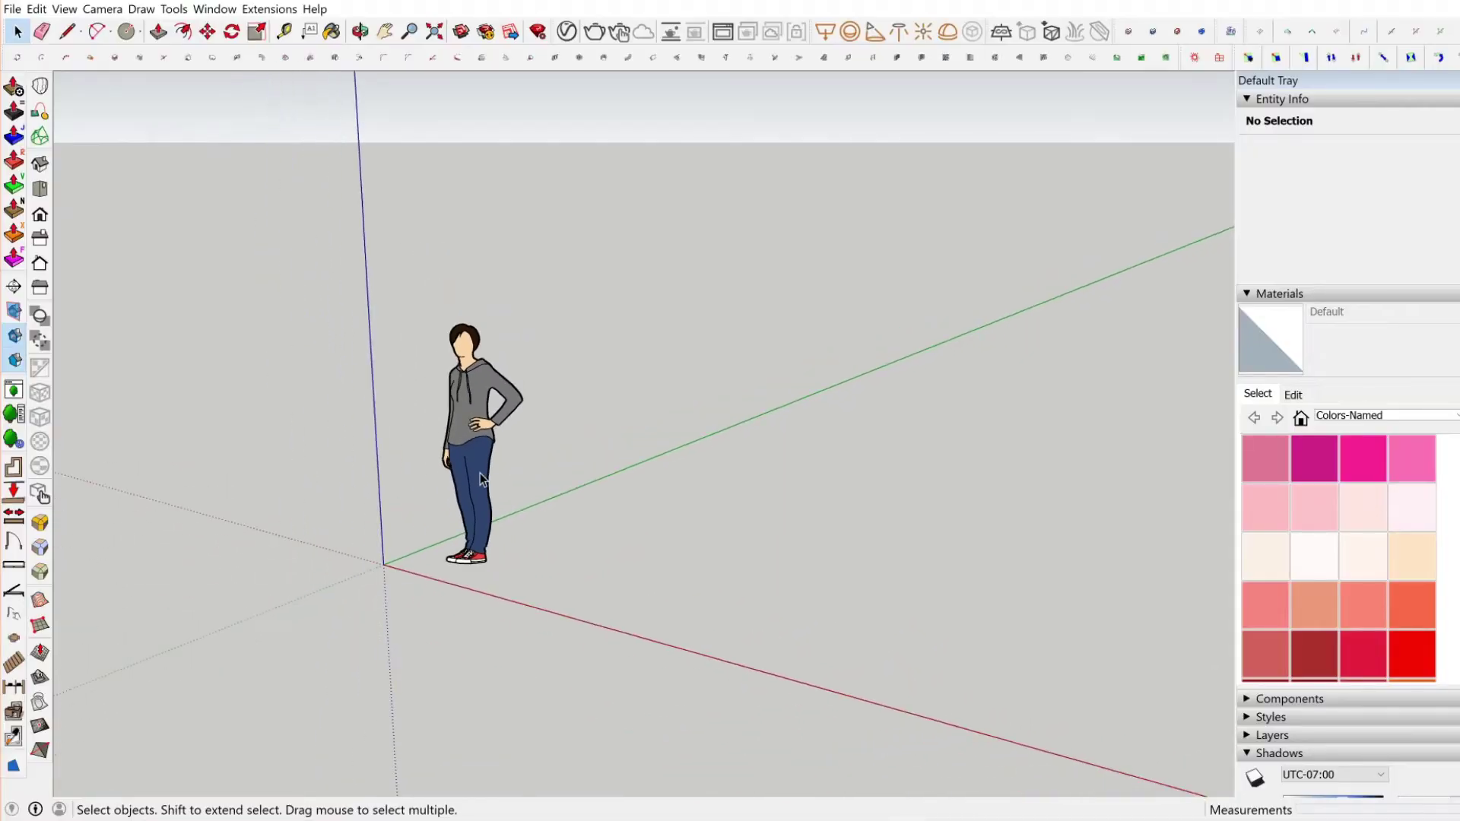
mouse_move(508, 456)
middle_mouse_down()
mouse_move(805, 371)
mouse_move(367, 449)
middle_mouse_up()
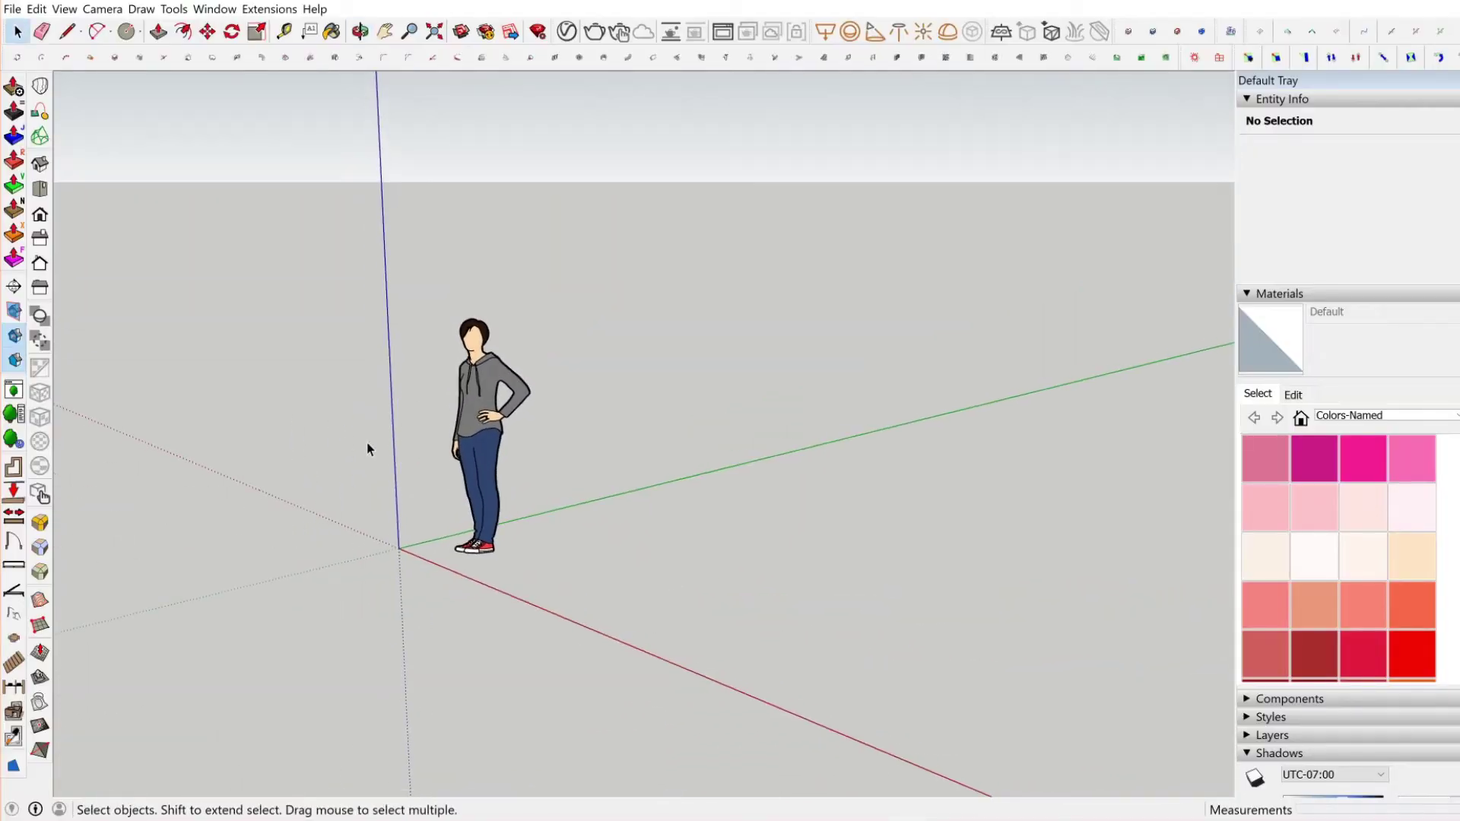
left_click(487, 418)
scroll(788, 493, "down", 1)
scroll(787, 493, "down", 1)
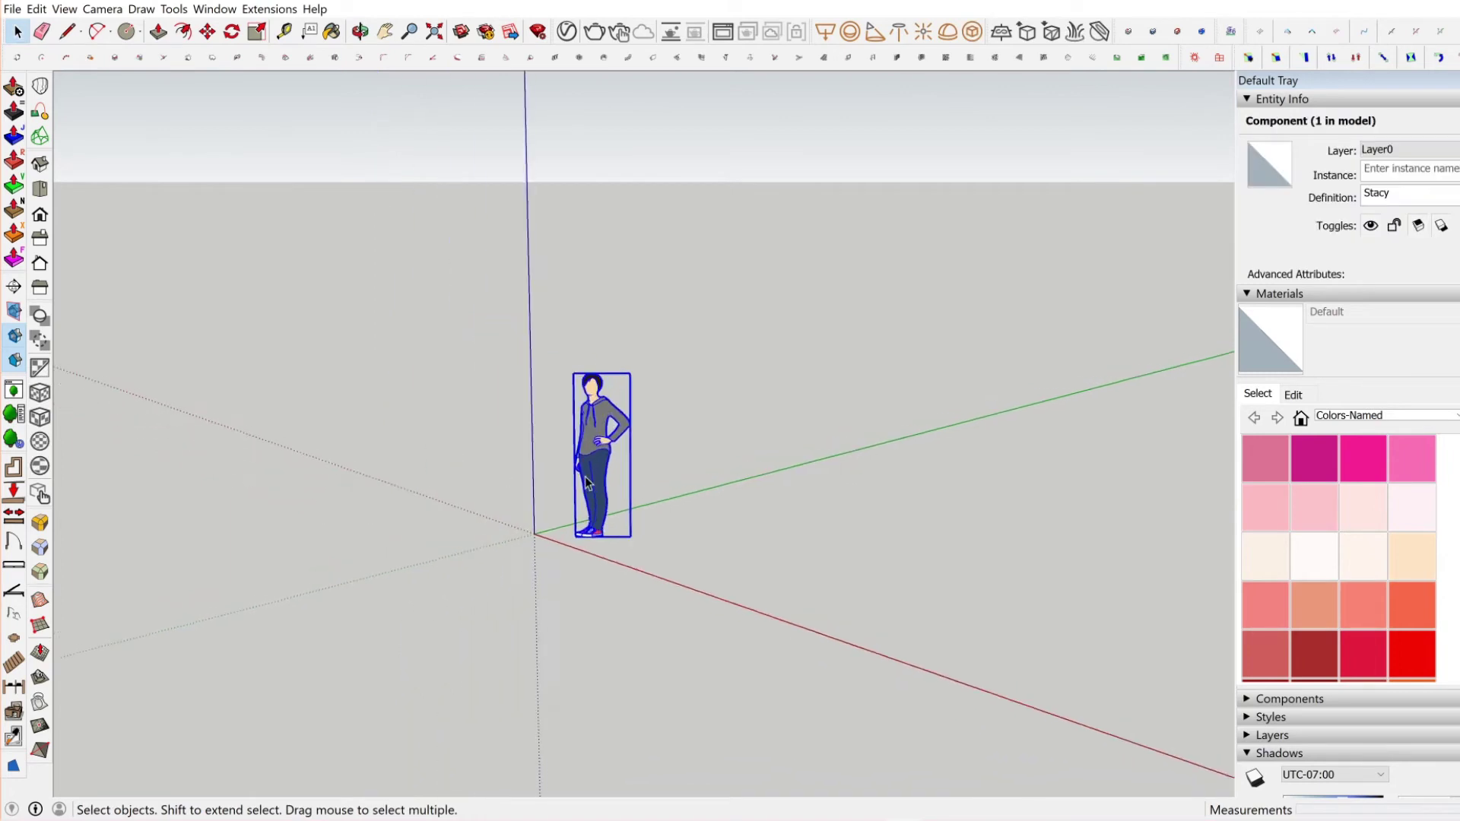
scroll(627, 463, "up", 2)
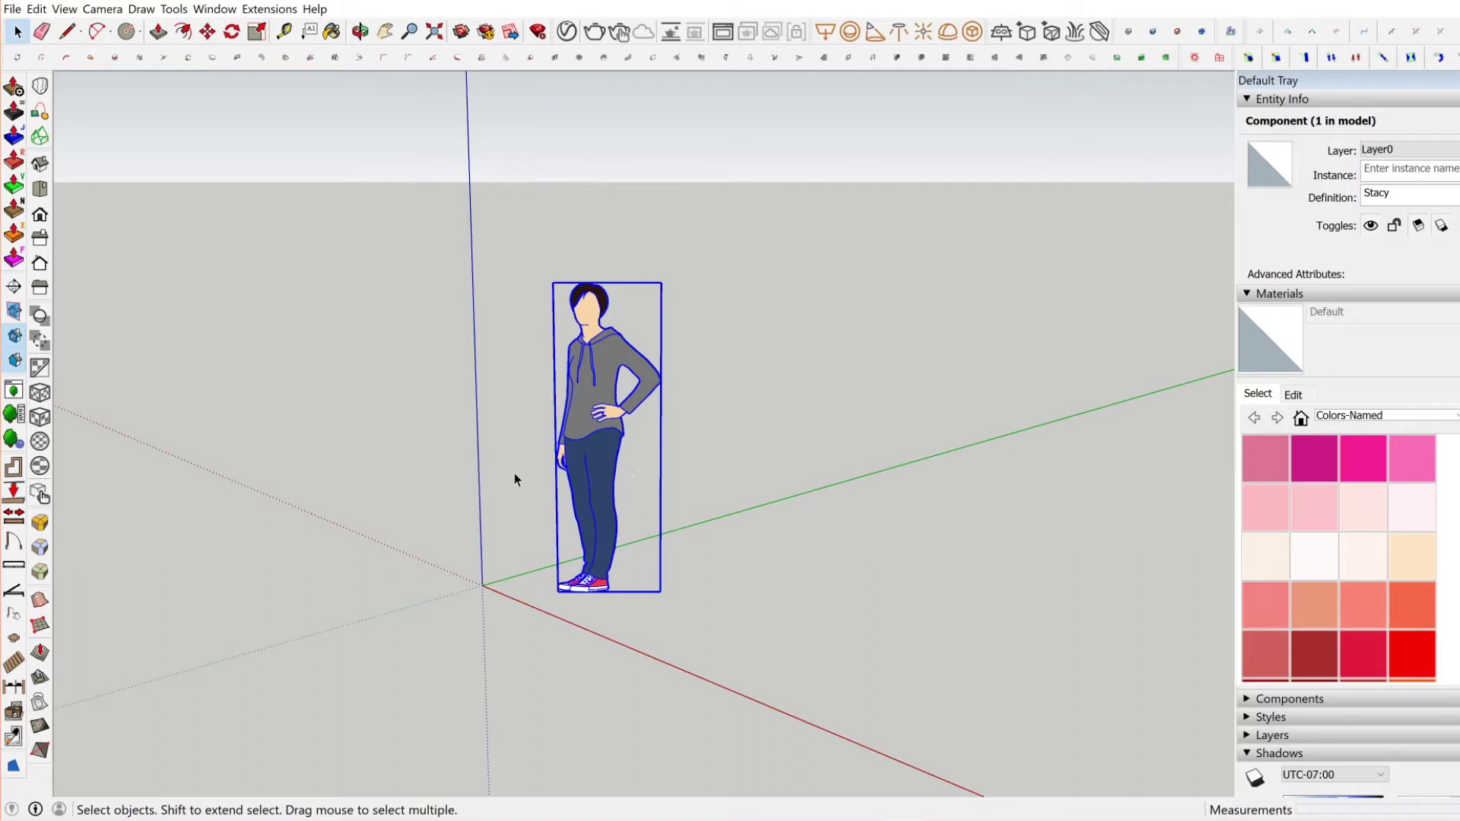
middle_click_drag(512, 479, 844, 462)
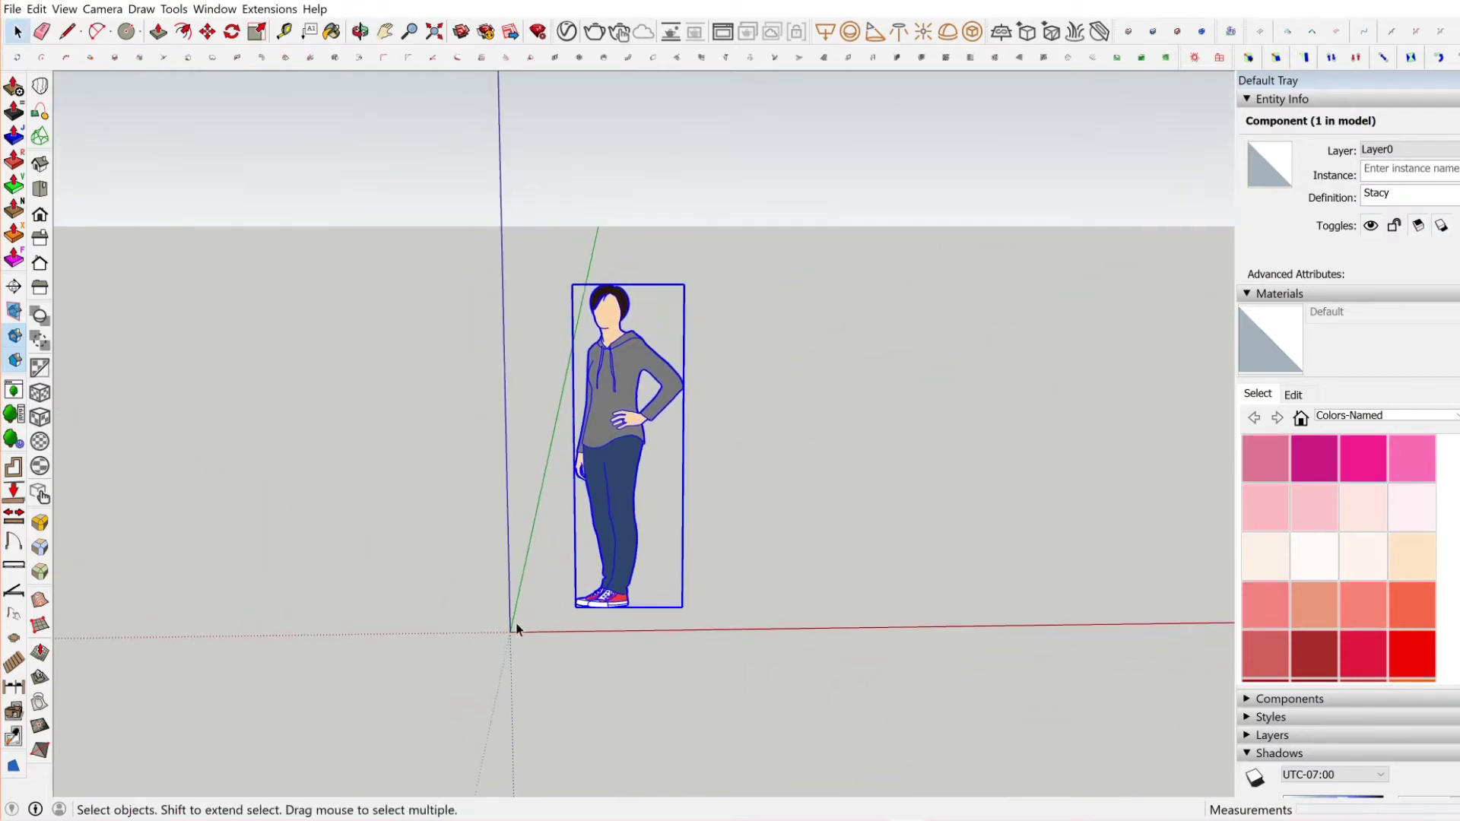
scroll(511, 628, "up", 2)
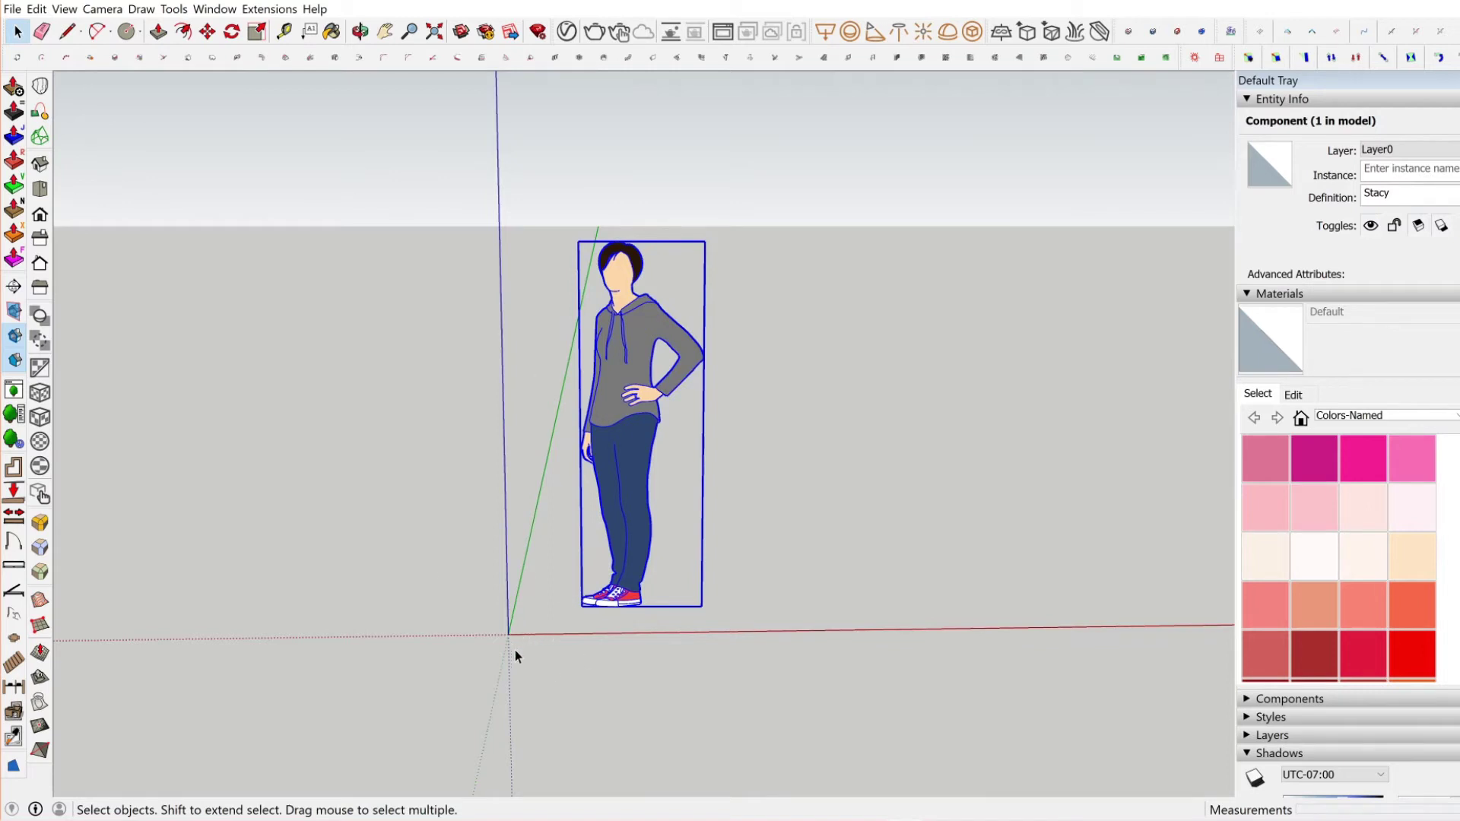
scroll(564, 606, "down", 3)
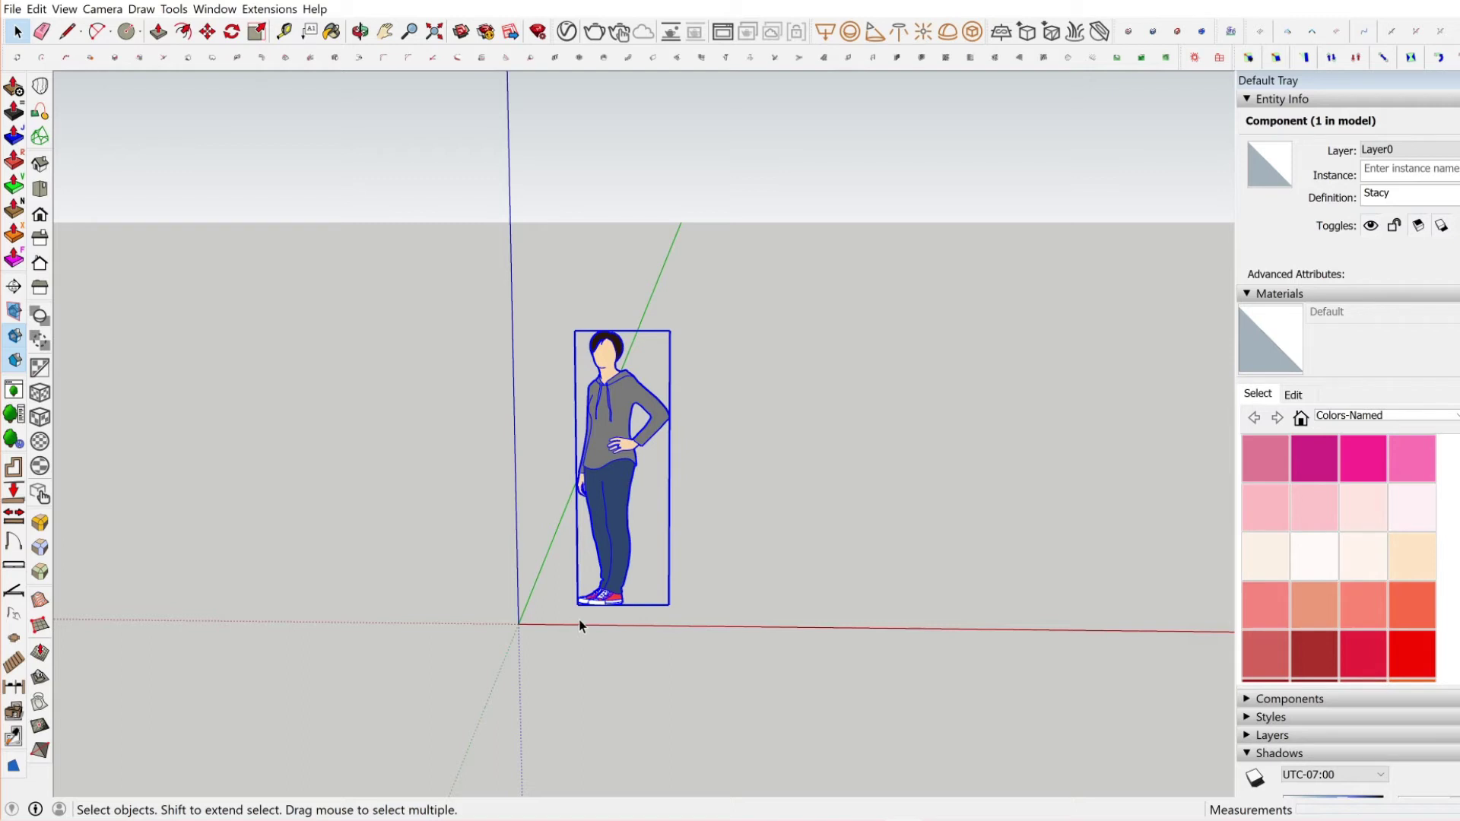
scroll(577, 619, "down", 1)
scroll(578, 619, "up", 1)
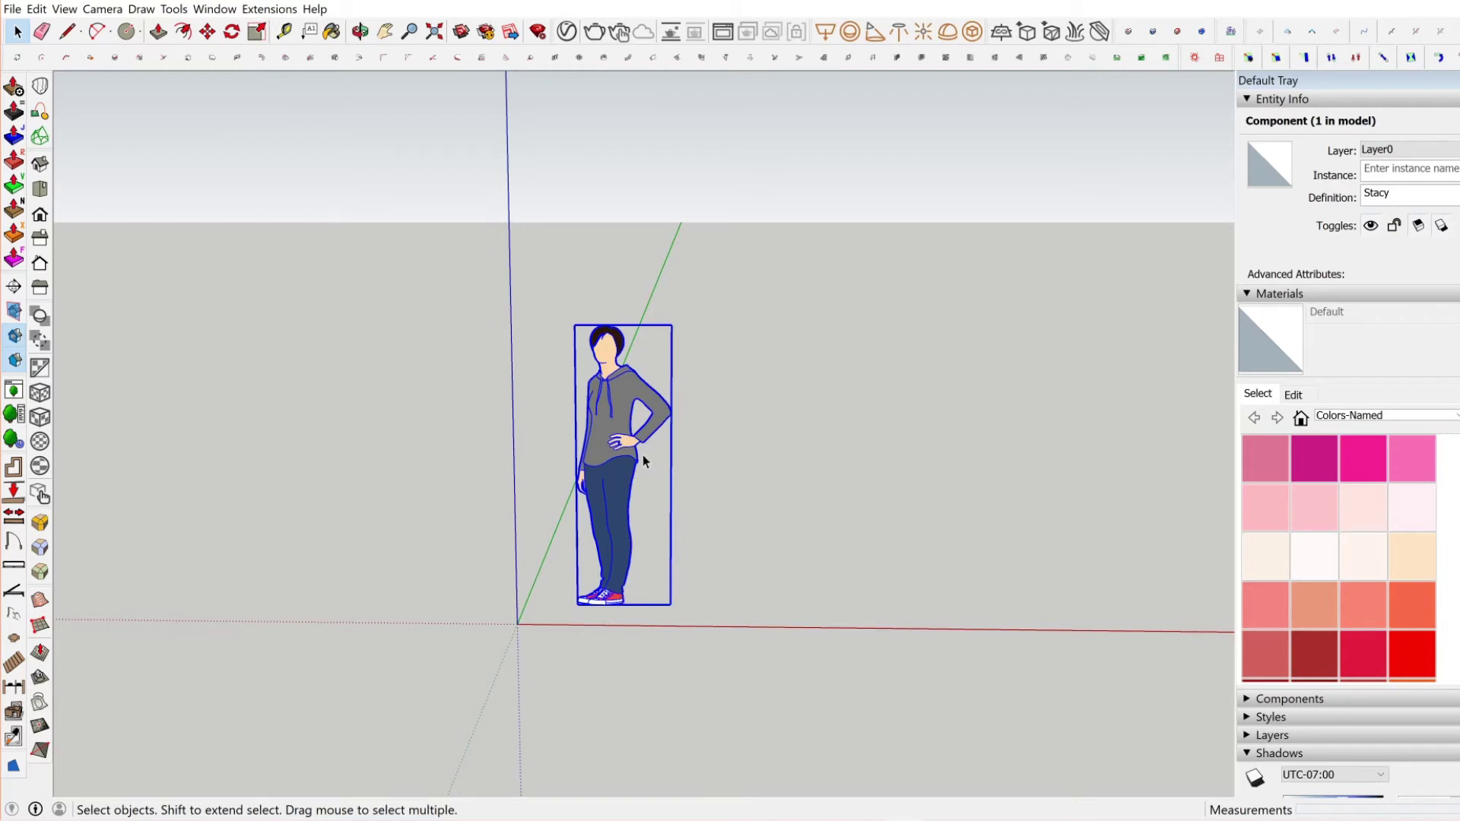
middle_click_drag(619, 432, 632, 523)
scroll(632, 523, "up", 3)
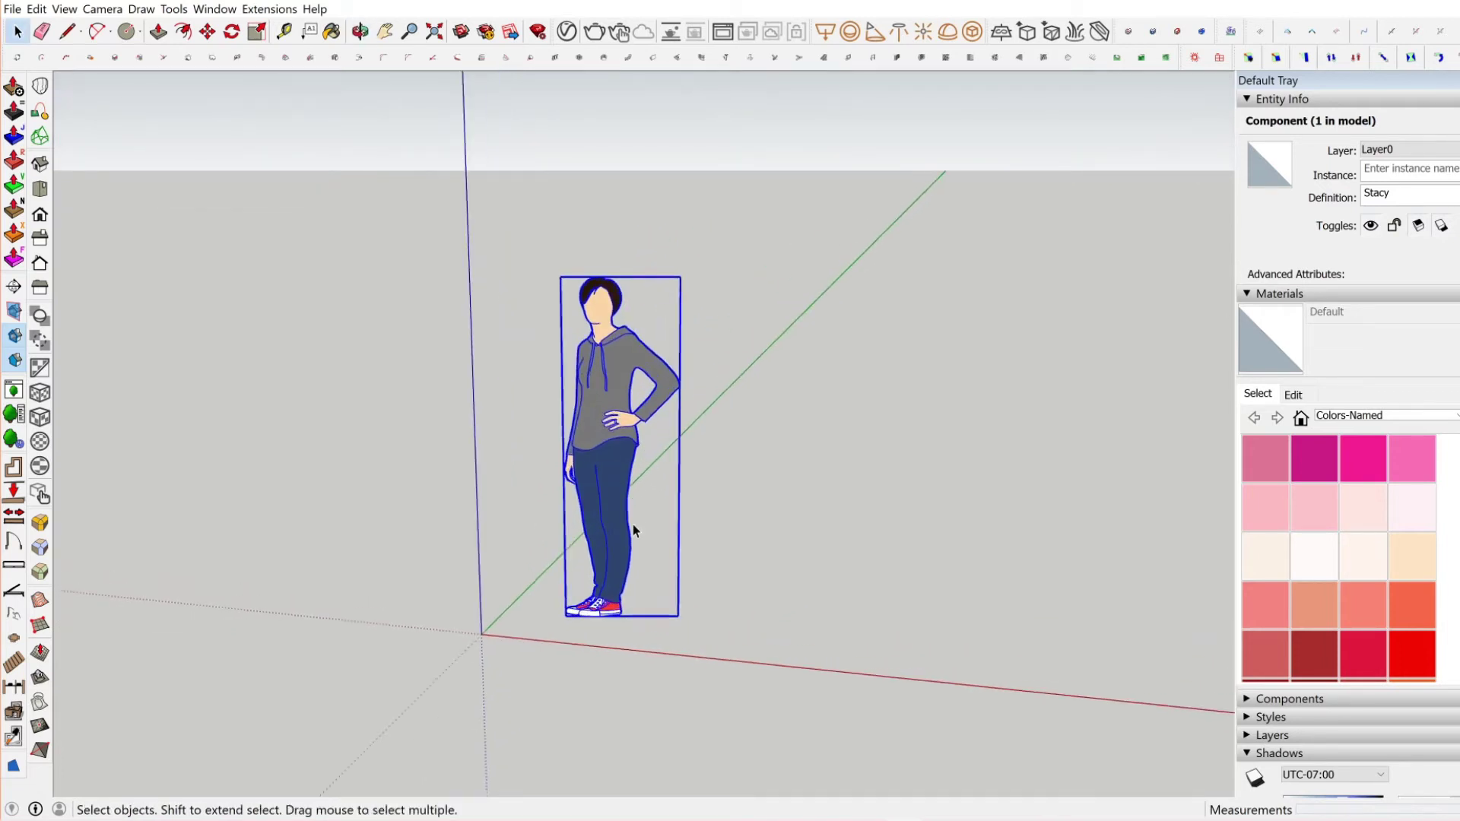
scroll(622, 533, "down", 2)
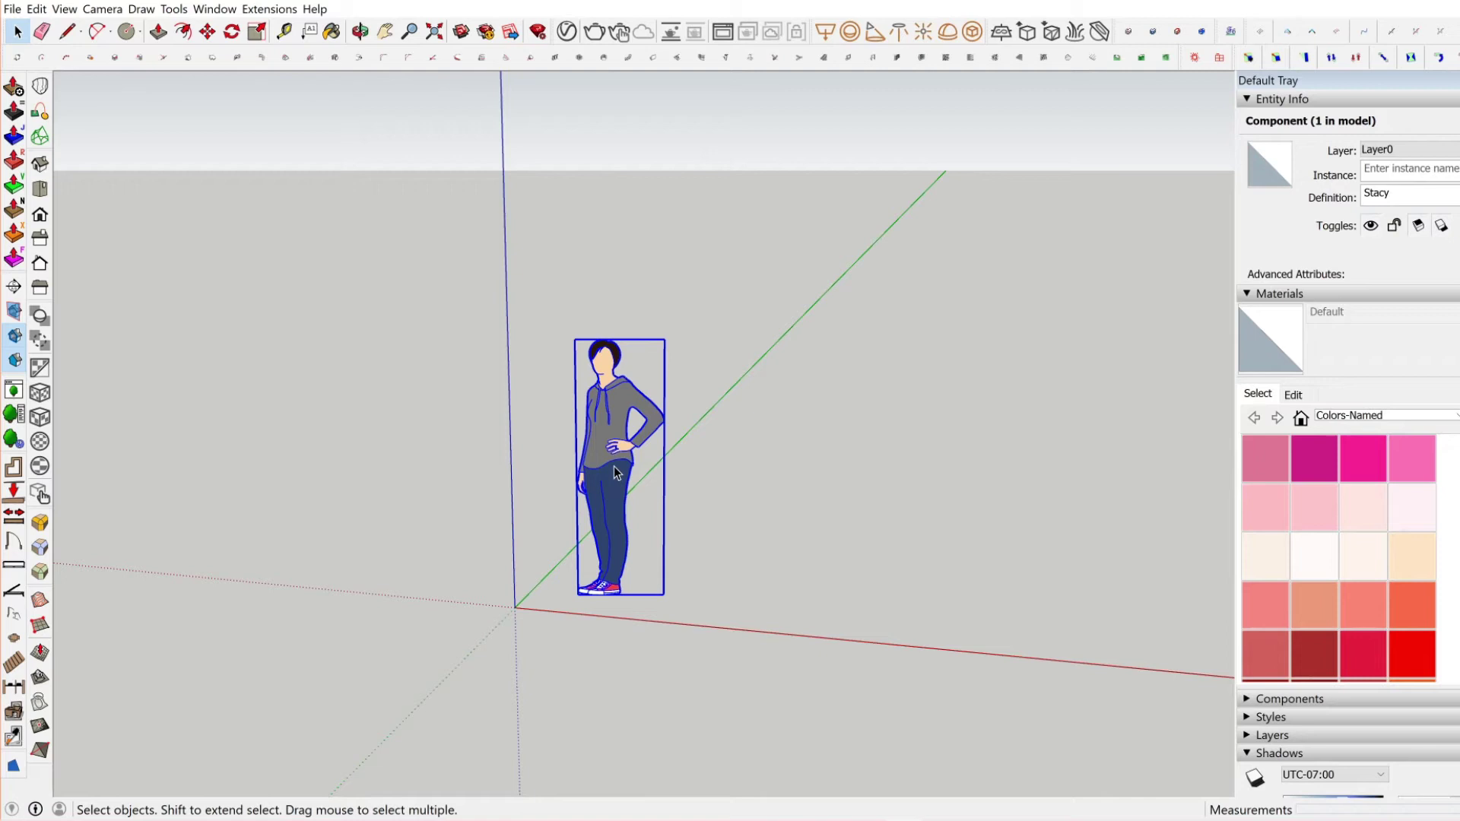
key("Delete")
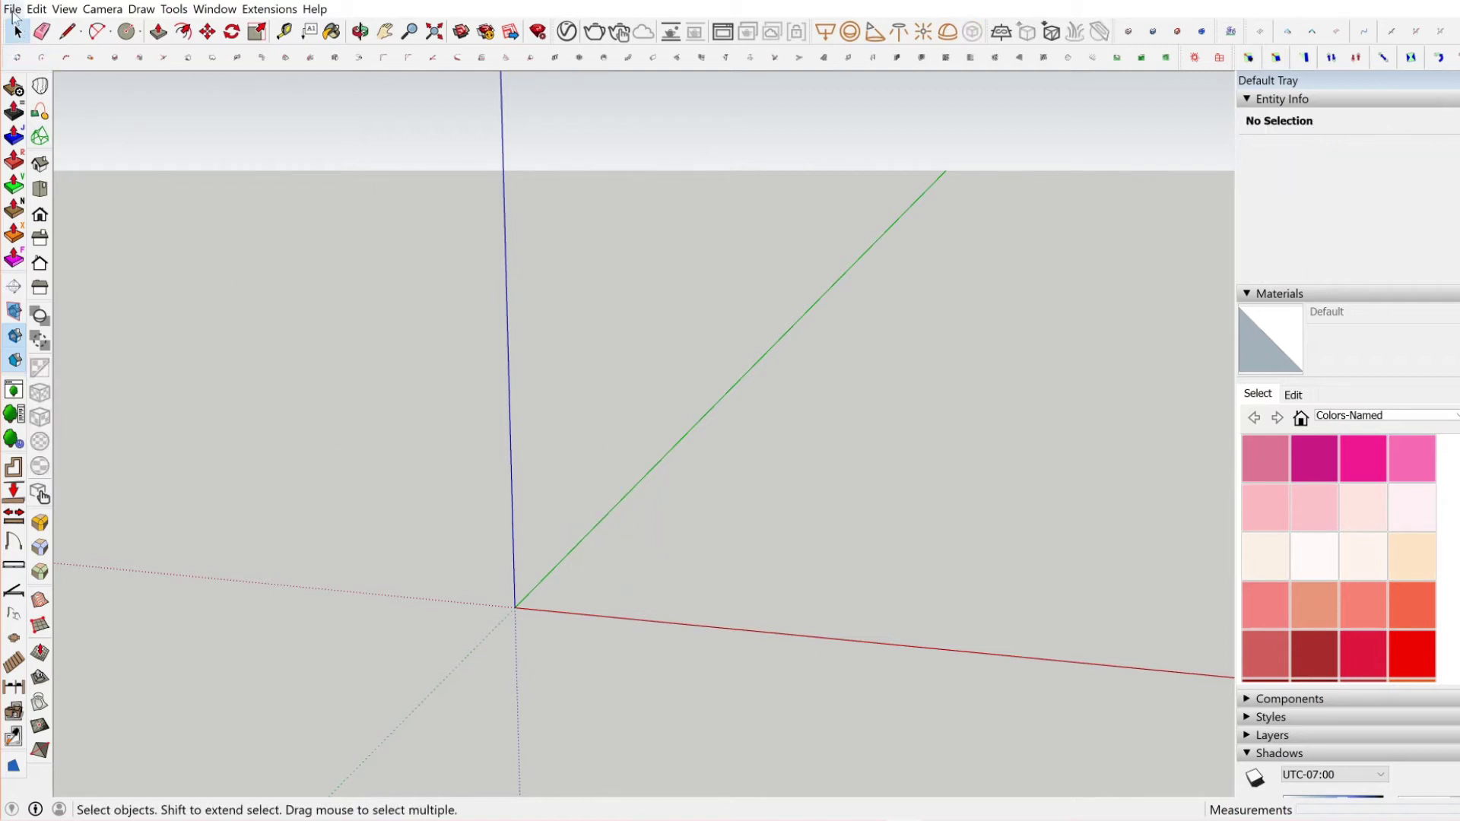
Step: Import Computer home.dwg from the File menu with Preserve drawing origin and Millimeters options
left_click(19, 11)
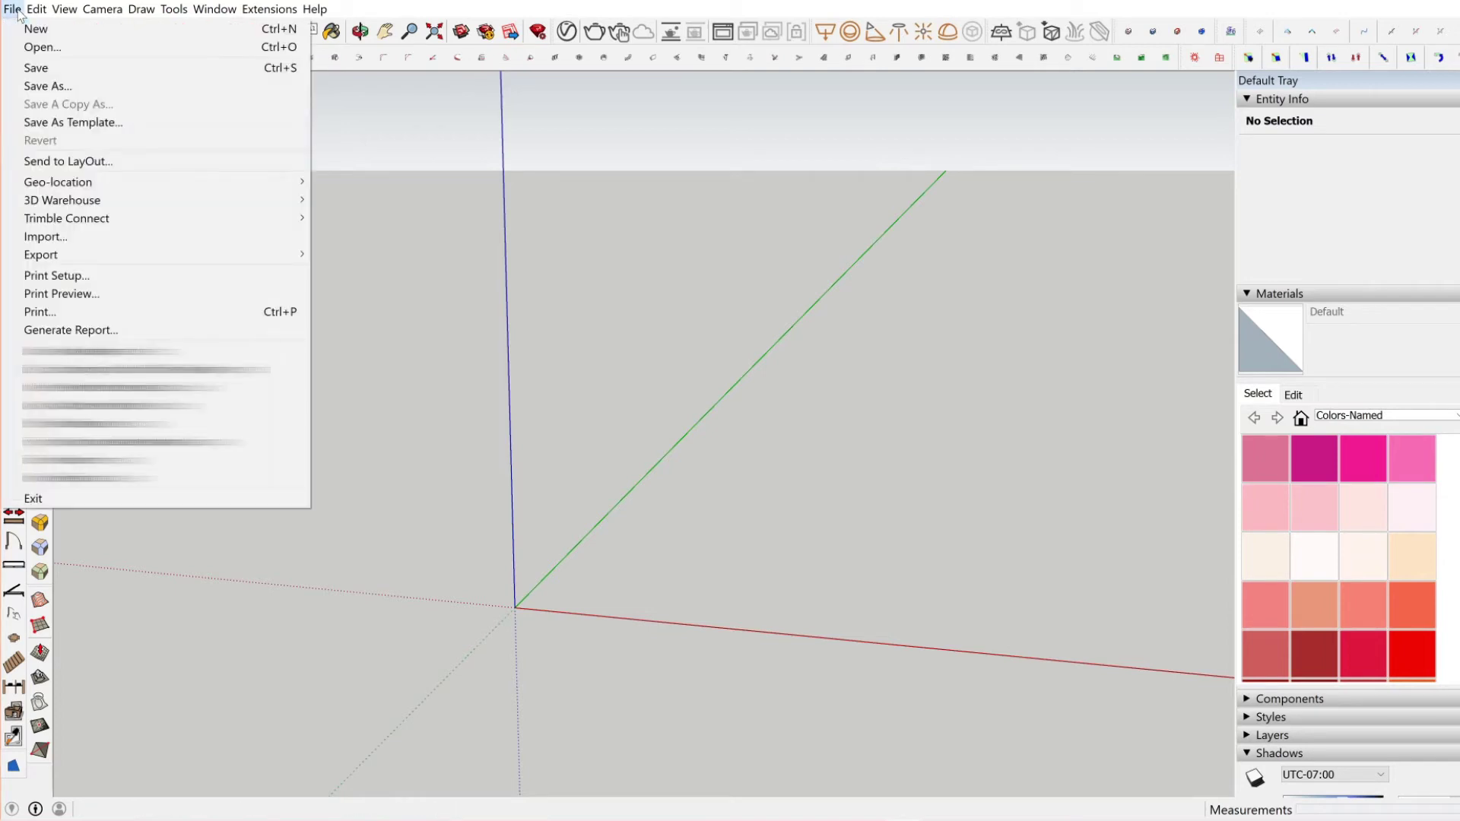
left_click(114, 237)
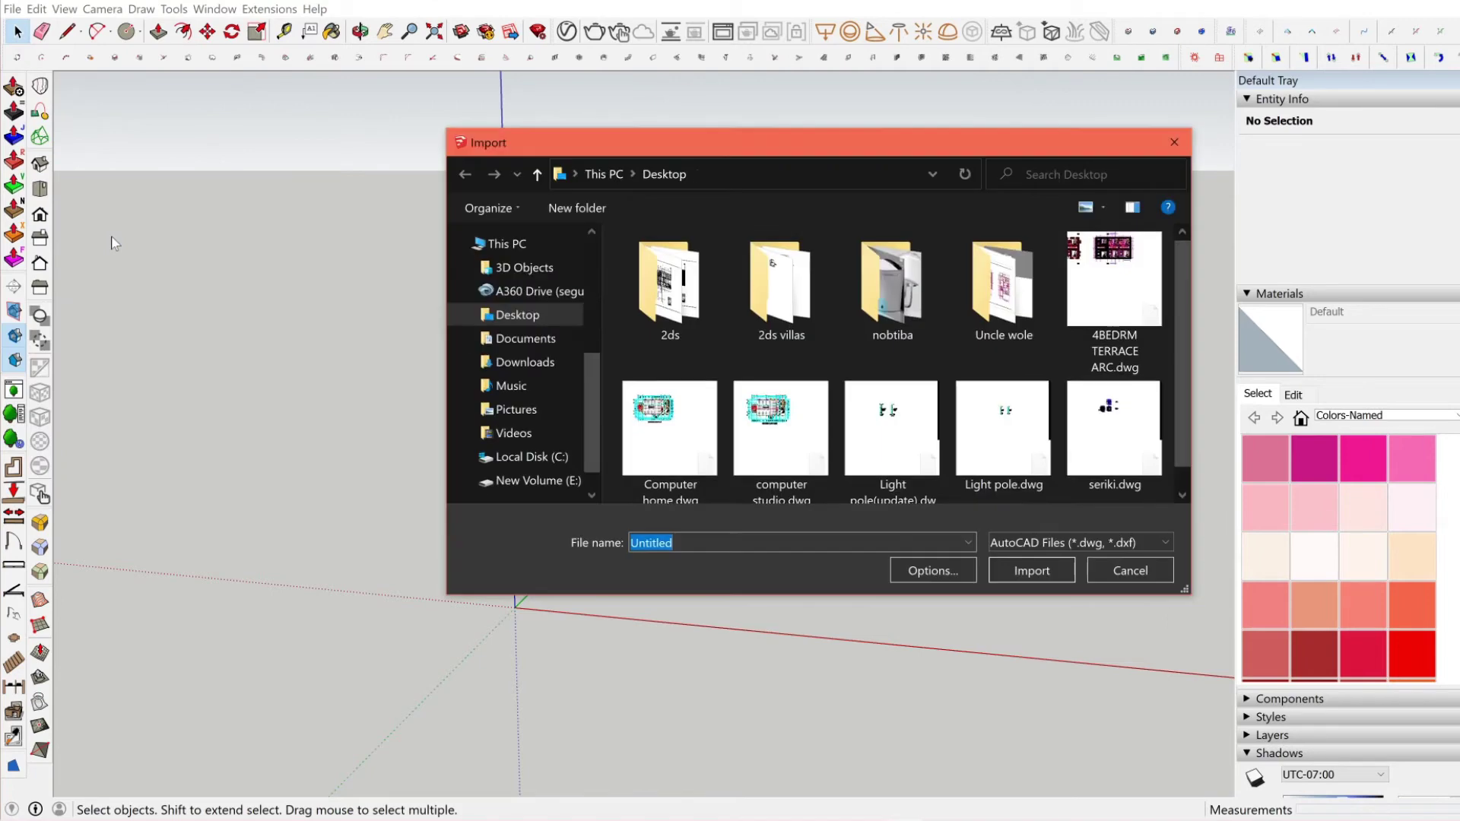
left_click(674, 445)
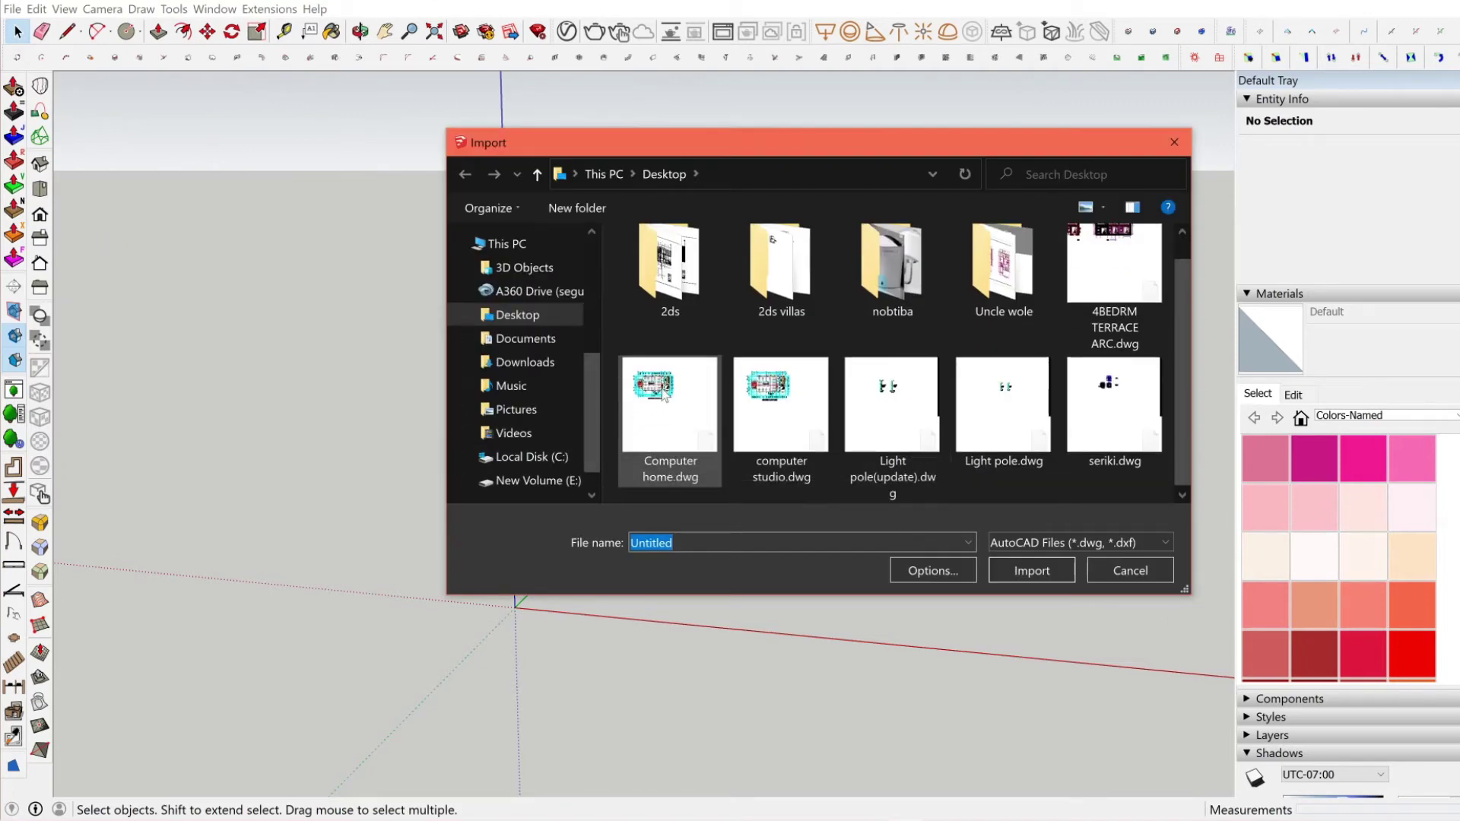
left_click(933, 570)
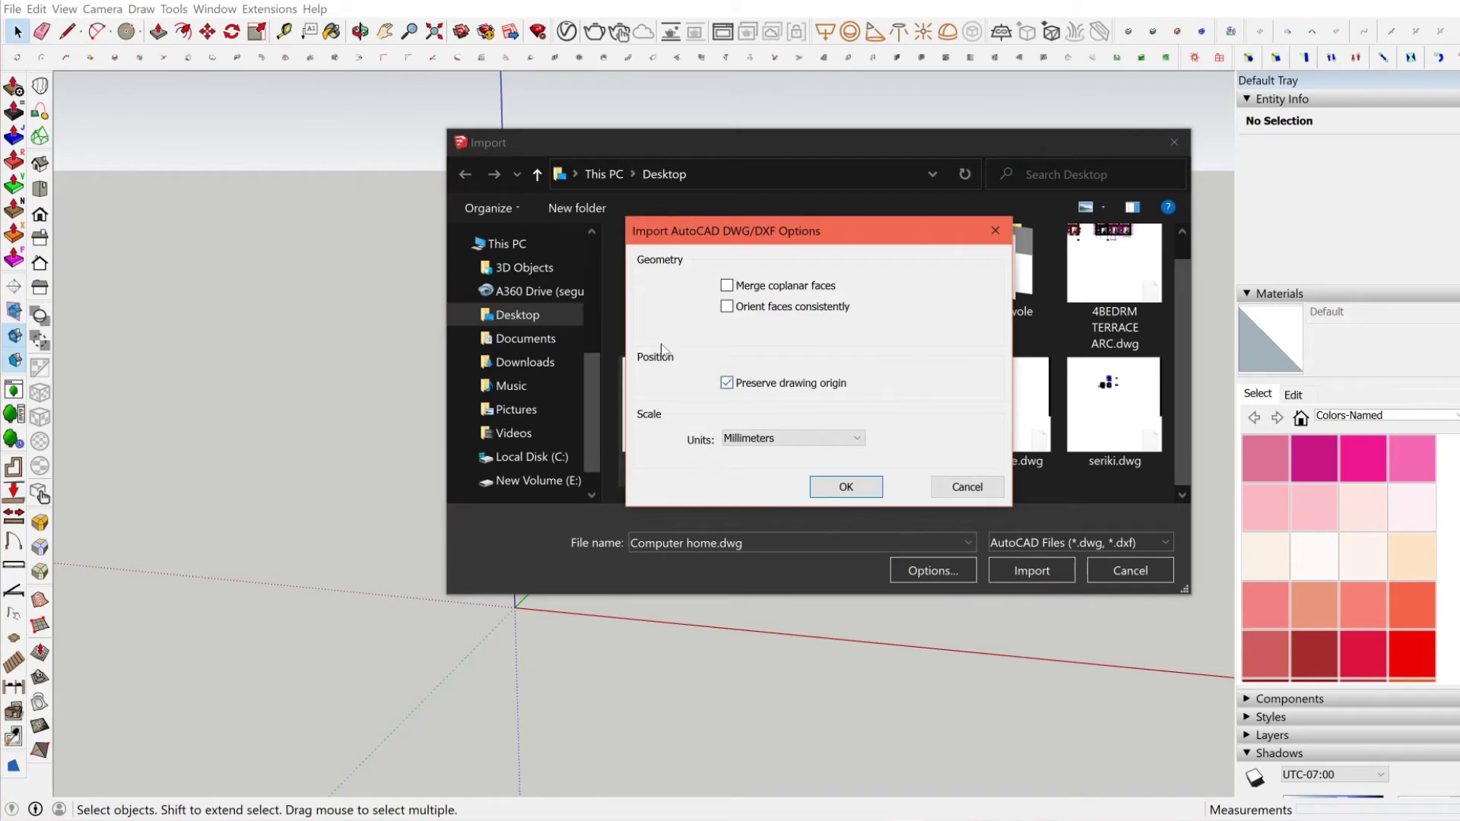
left_click(850, 490)
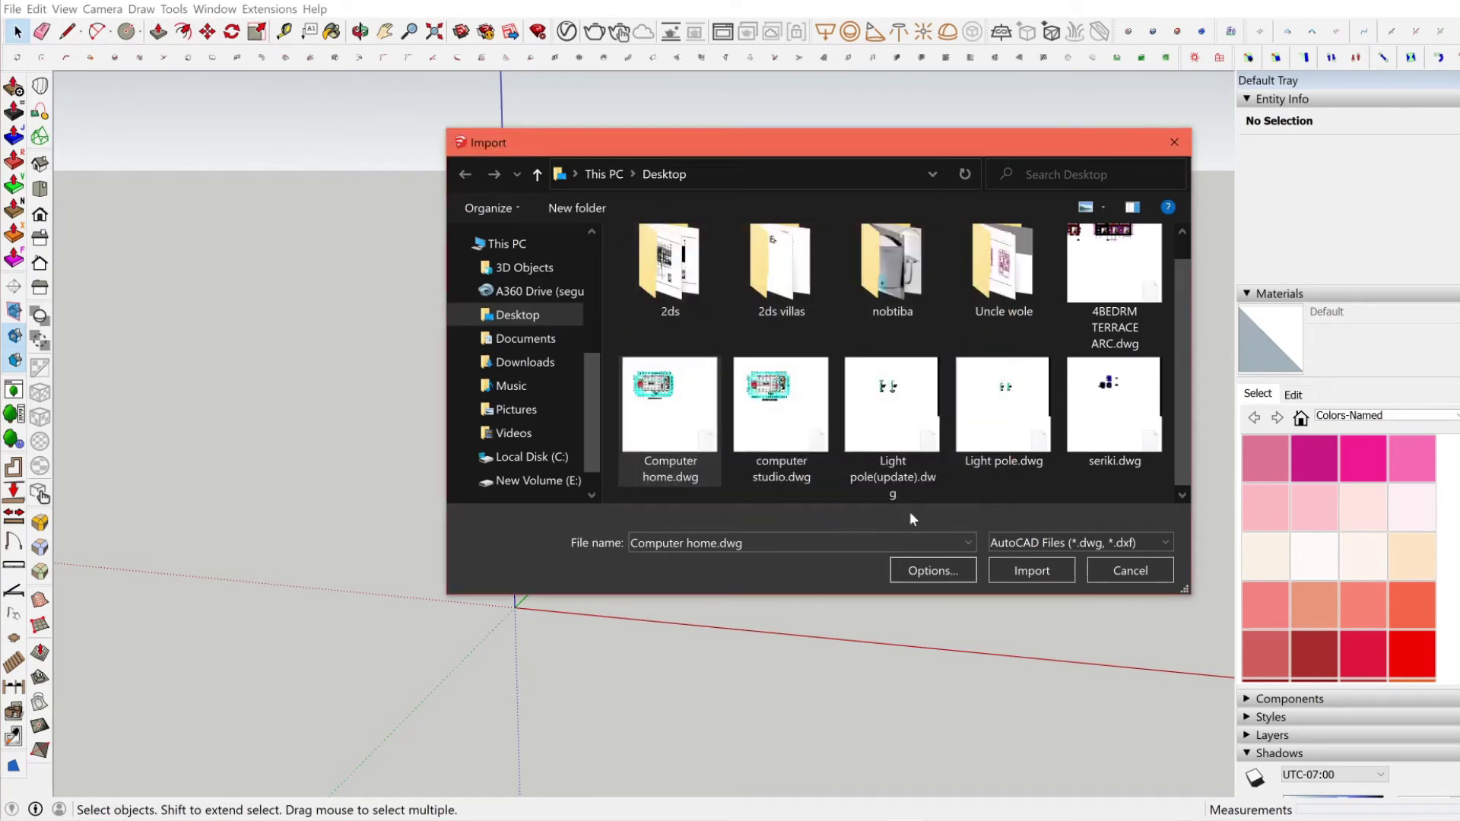
left_click(1021, 572)
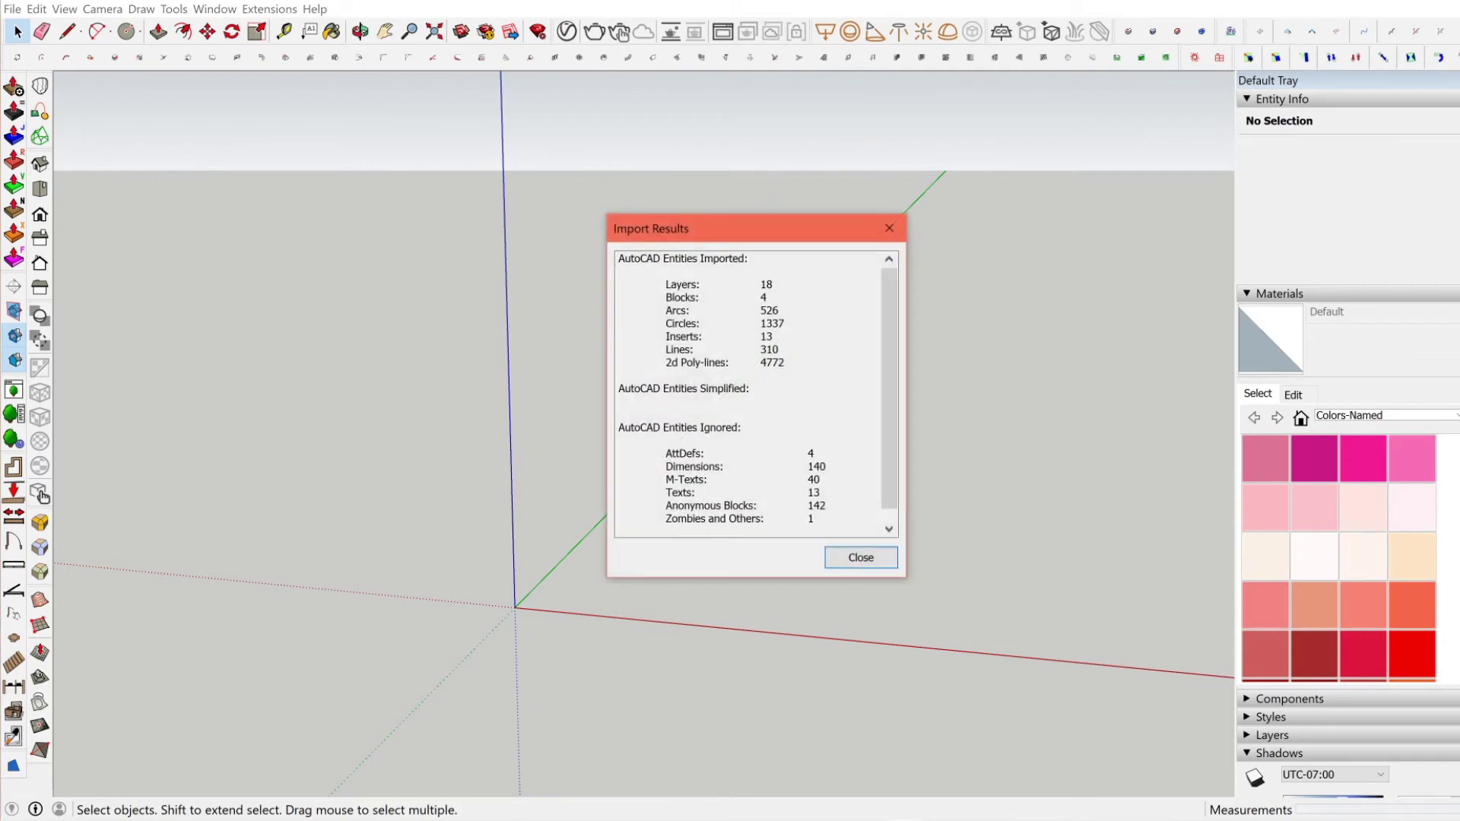
Step: Close the Import Results report listing 18 layers, 1337 circles, 310 lines and 4772 polylines
scroll(883, 427, "down", 1)
scroll(884, 427, "up", 1)
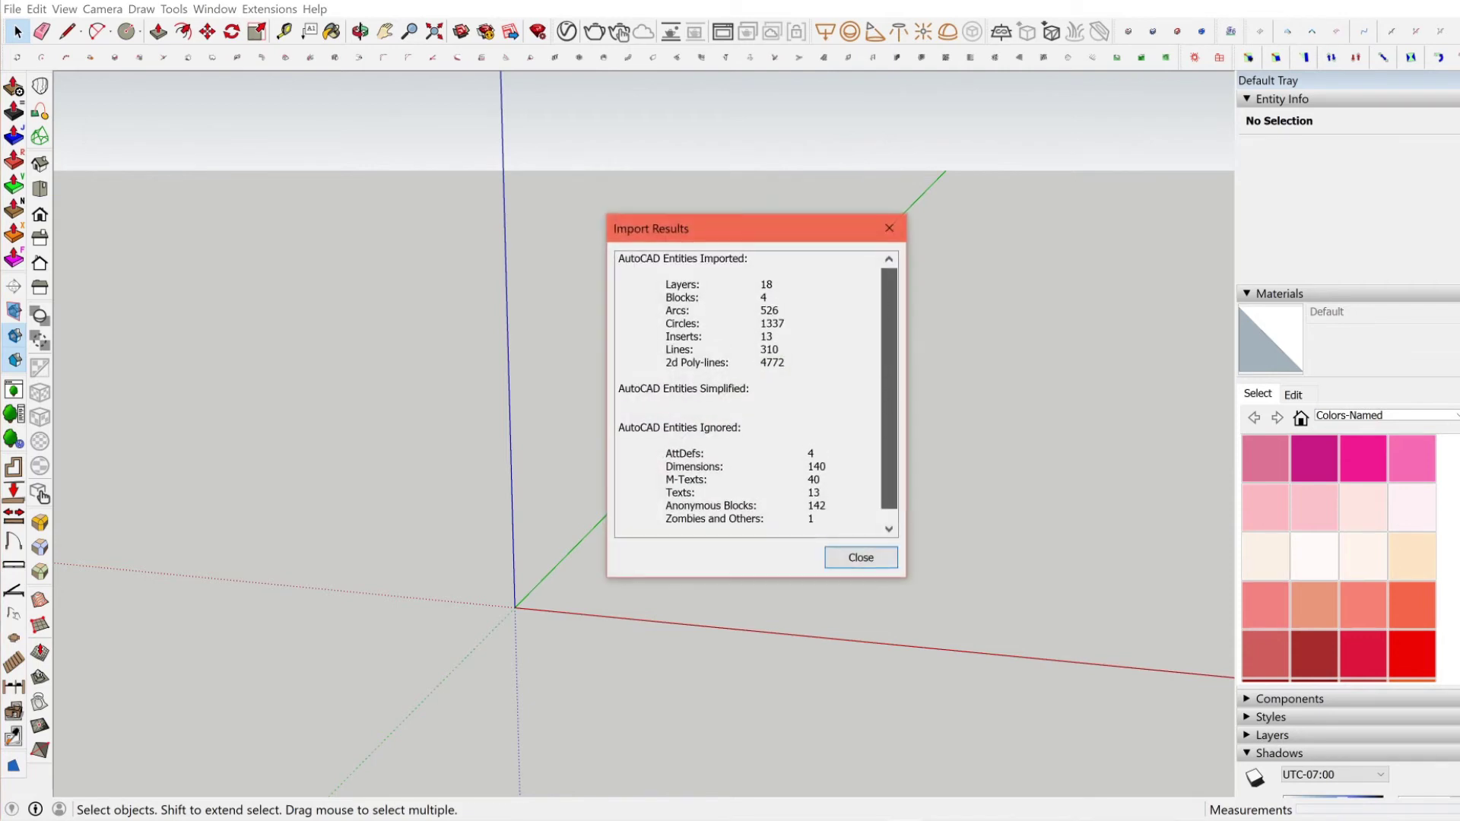
left_click(861, 558)
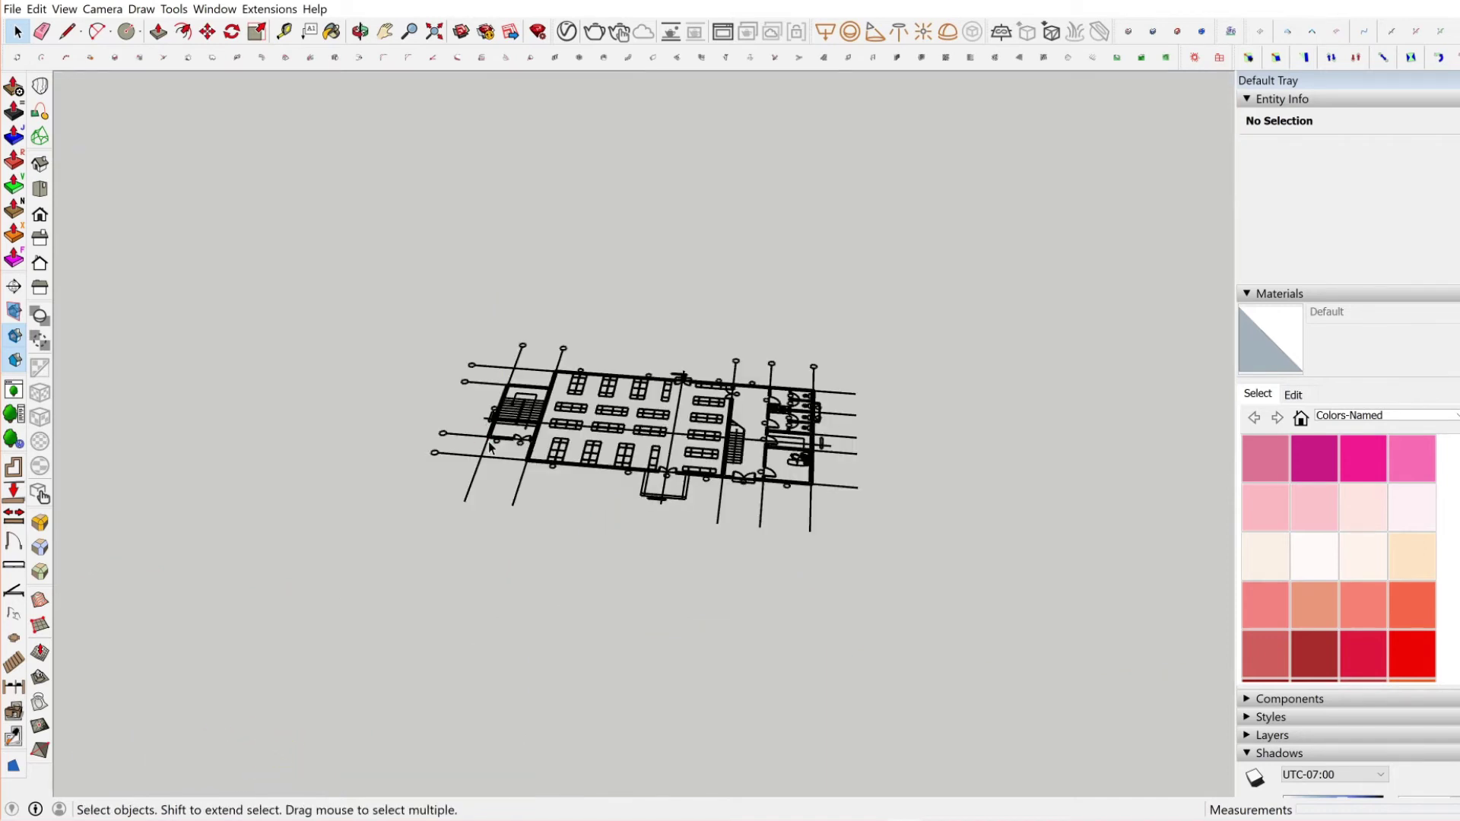
Step: Tilt to an oblique view of the imported plan and select the Computer home.dwg component
scroll(532, 430, "down", 5)
scroll(520, 433, "up", 5)
middle_click_drag(519, 434, 487, 395)
scroll(744, 441, "down", 1)
scroll(442, 525, "up", 3)
scroll(327, 582, "down", 2)
scroll(524, 286, "up", 3)
middle_click_drag(523, 286, 449, 222)
scroll(450, 260, "down", 1)
scroll(483, 224, "down", 1)
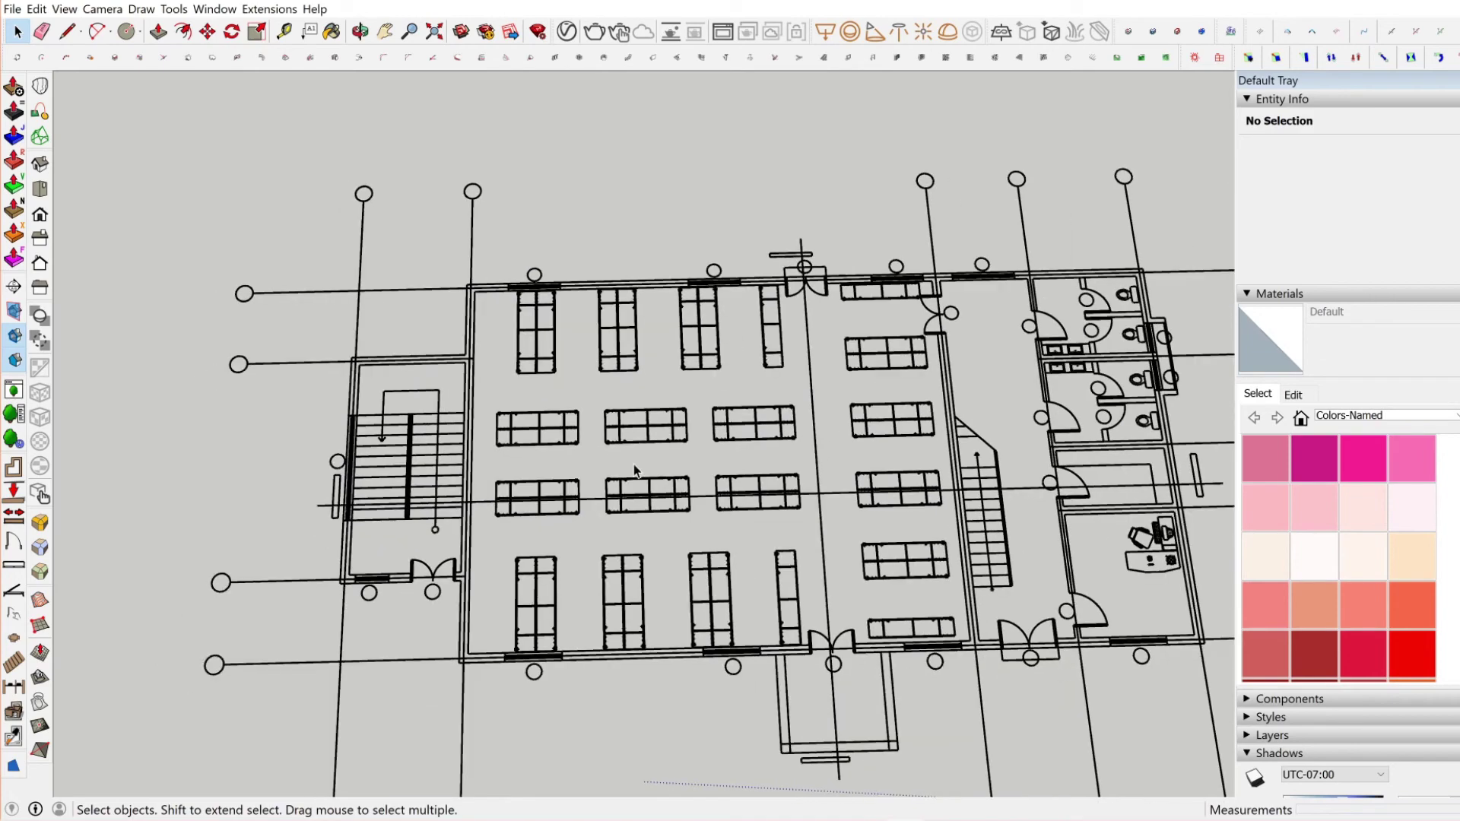
scroll(757, 648, "up", 5)
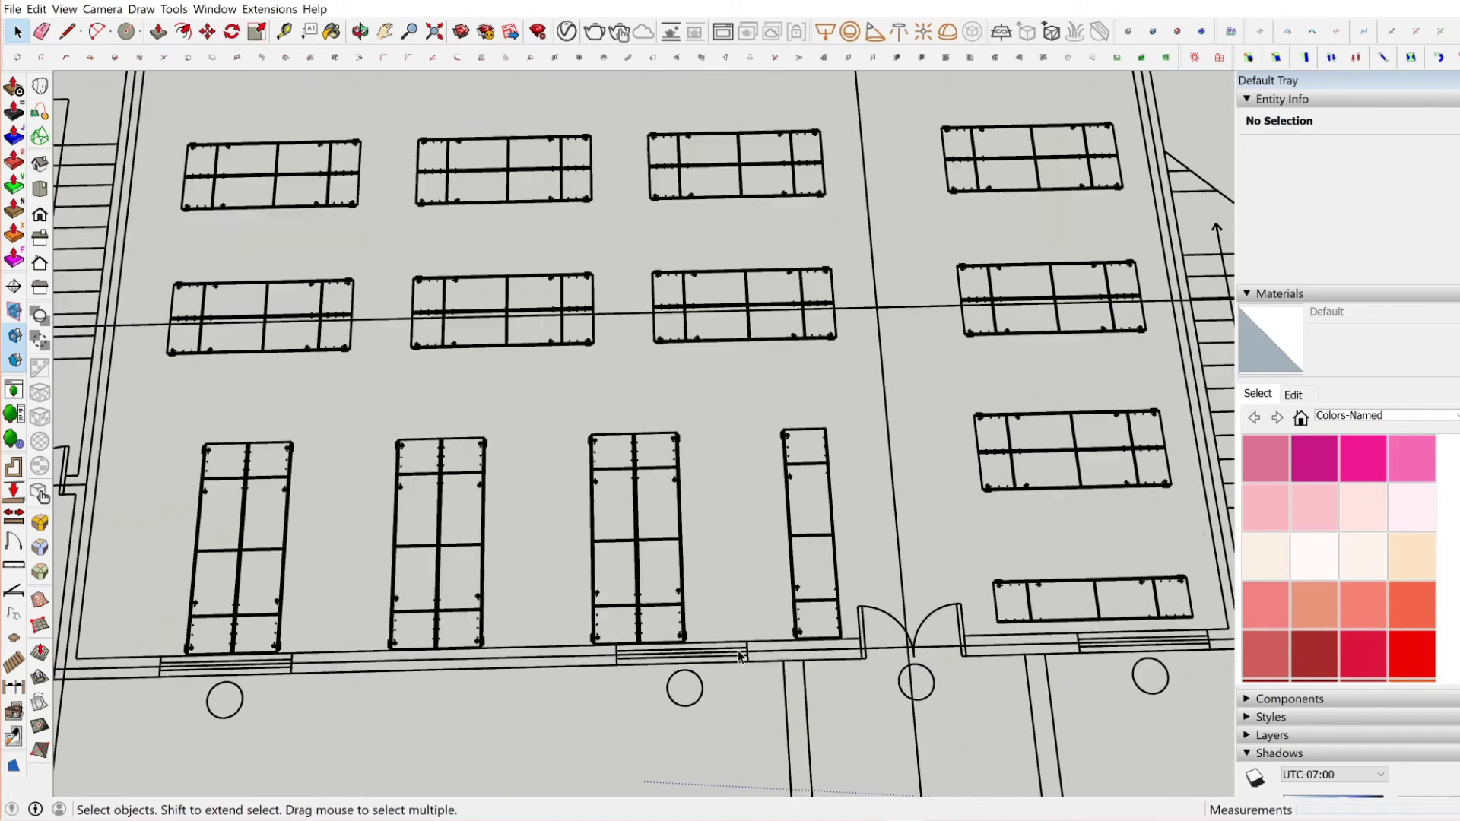
scroll(749, 655, "down", 1)
scroll(571, 652, "down", 4)
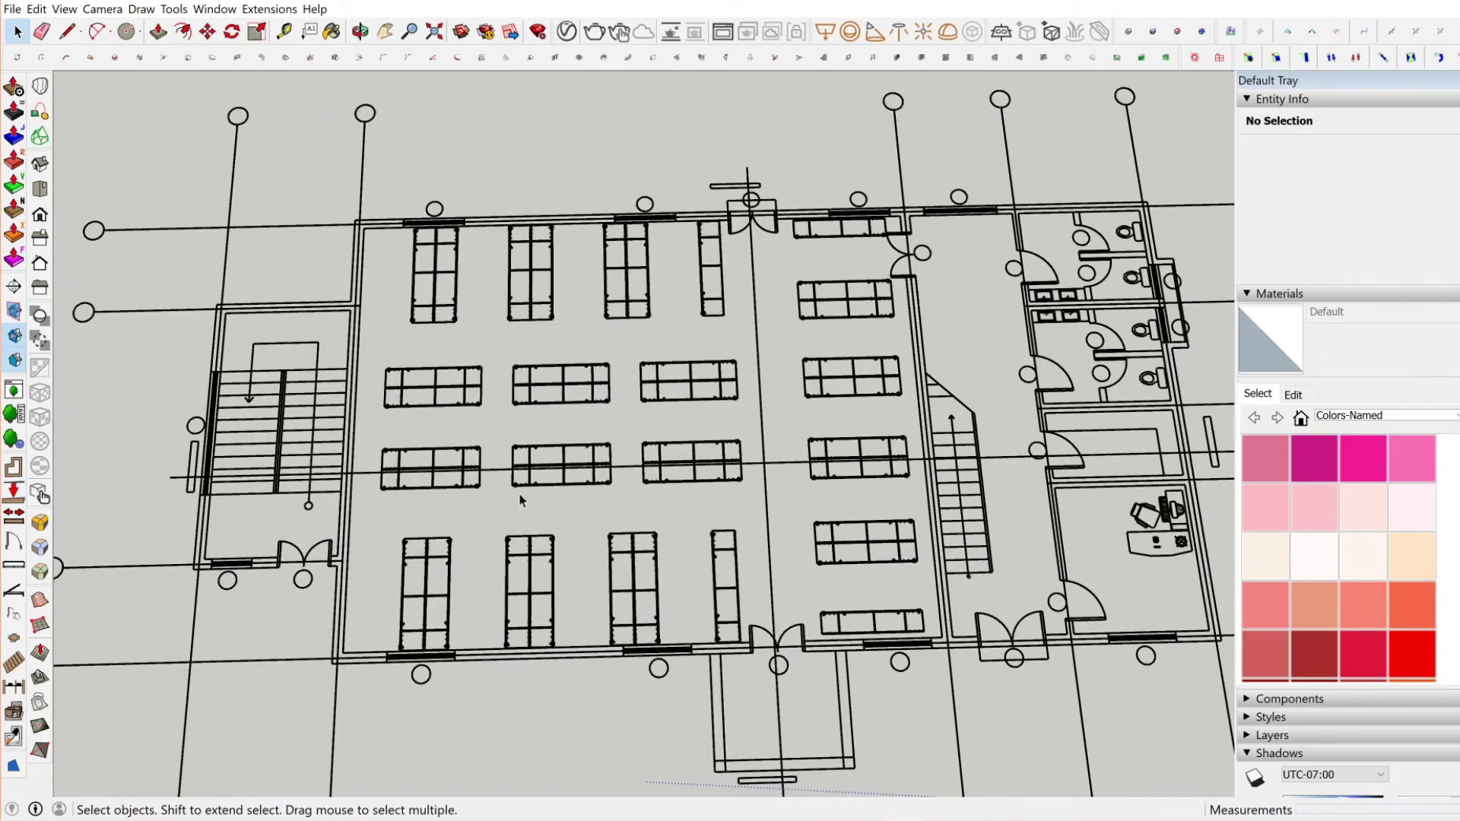
scroll(513, 390, "down", 1)
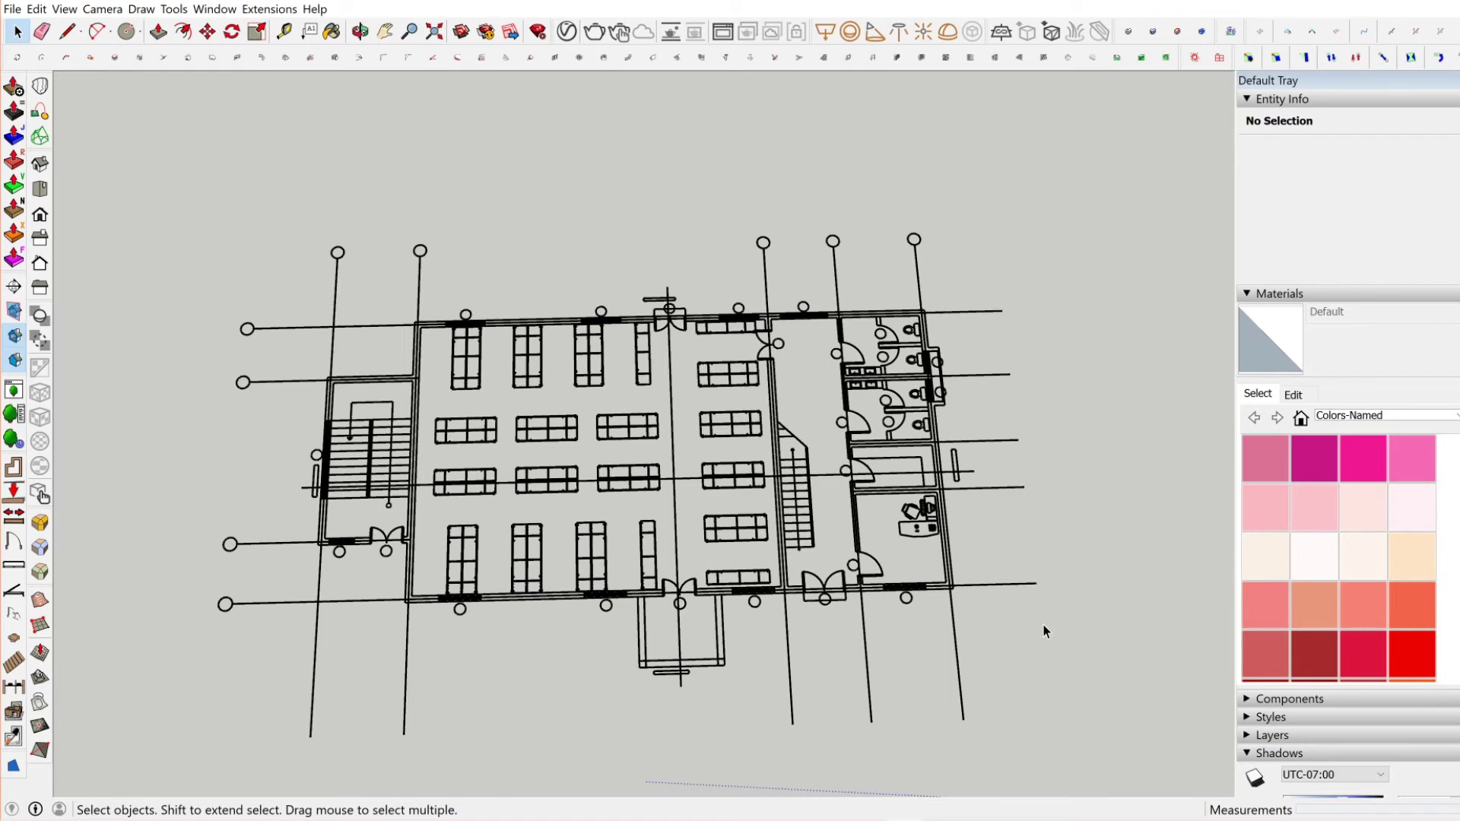
scroll(597, 676, "down", 1)
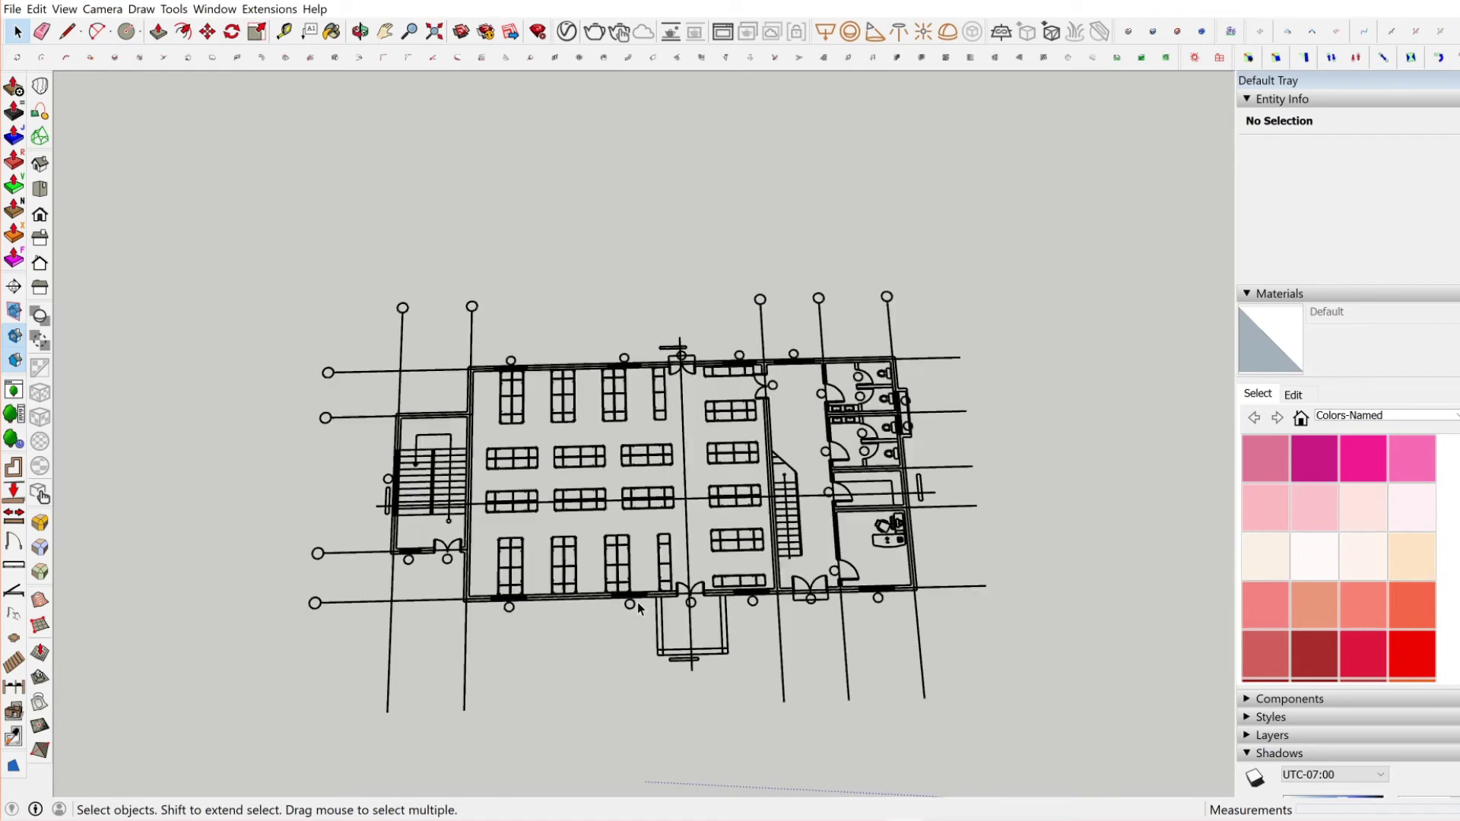
mouse_move(597, 677)
middle_mouse_down()
mouse_move(988, 462)
mouse_move(615, 667)
middle_mouse_up()
scroll(614, 667, "up", 3)
scroll(643, 607, "down", 2)
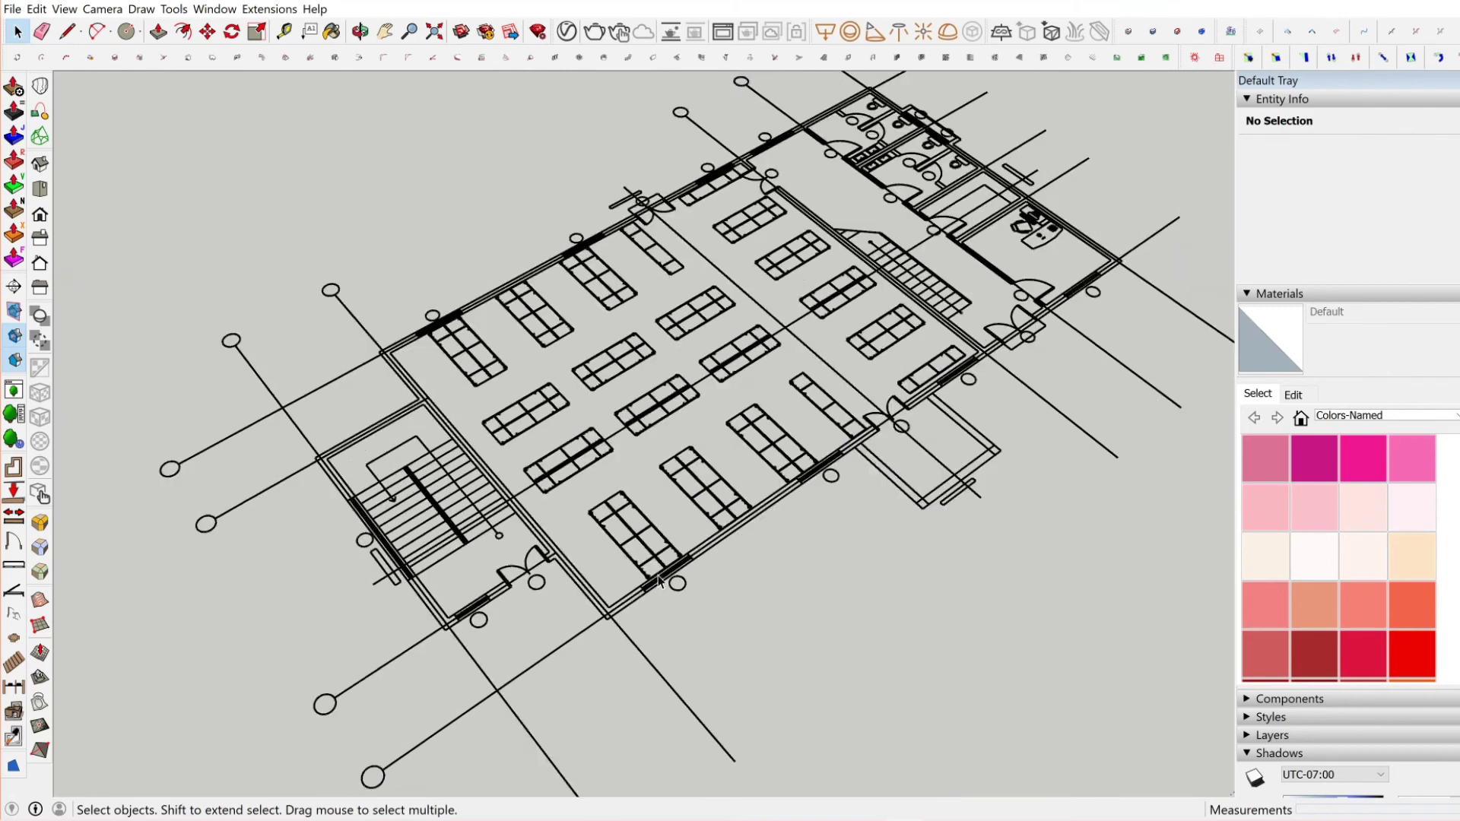
scroll(719, 508, "up", 1)
left_click(746, 515)
mouse_move(747, 514)
middle_mouse_down()
mouse_move(558, 466)
mouse_move(692, 413)
mouse_move(741, 537)
middle_mouse_up()
scroll(741, 538, "up", 2)
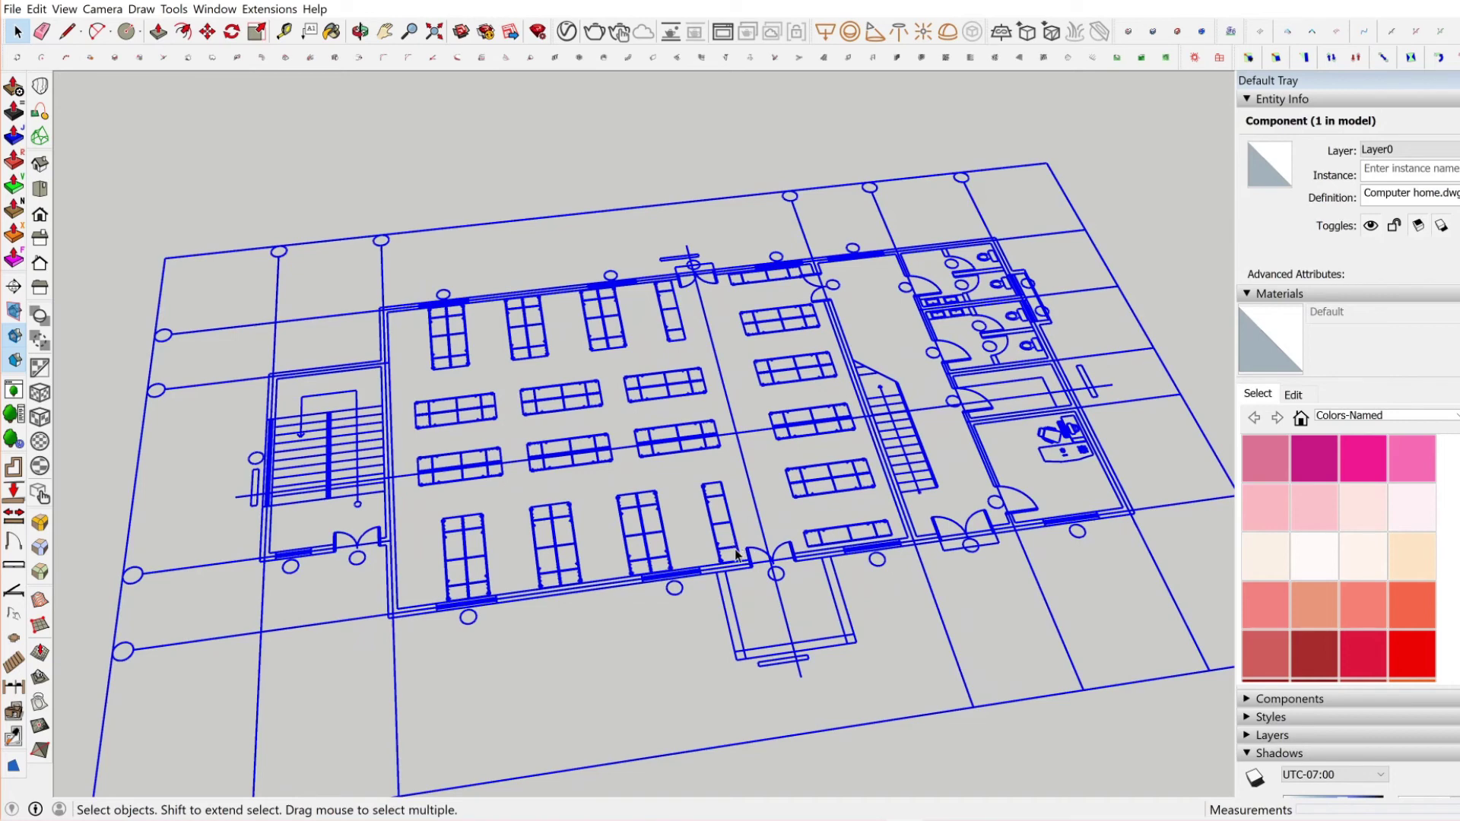
Step: Edit the component and delete the narrow rectangle by the lower entrance wall
right_click(736, 554)
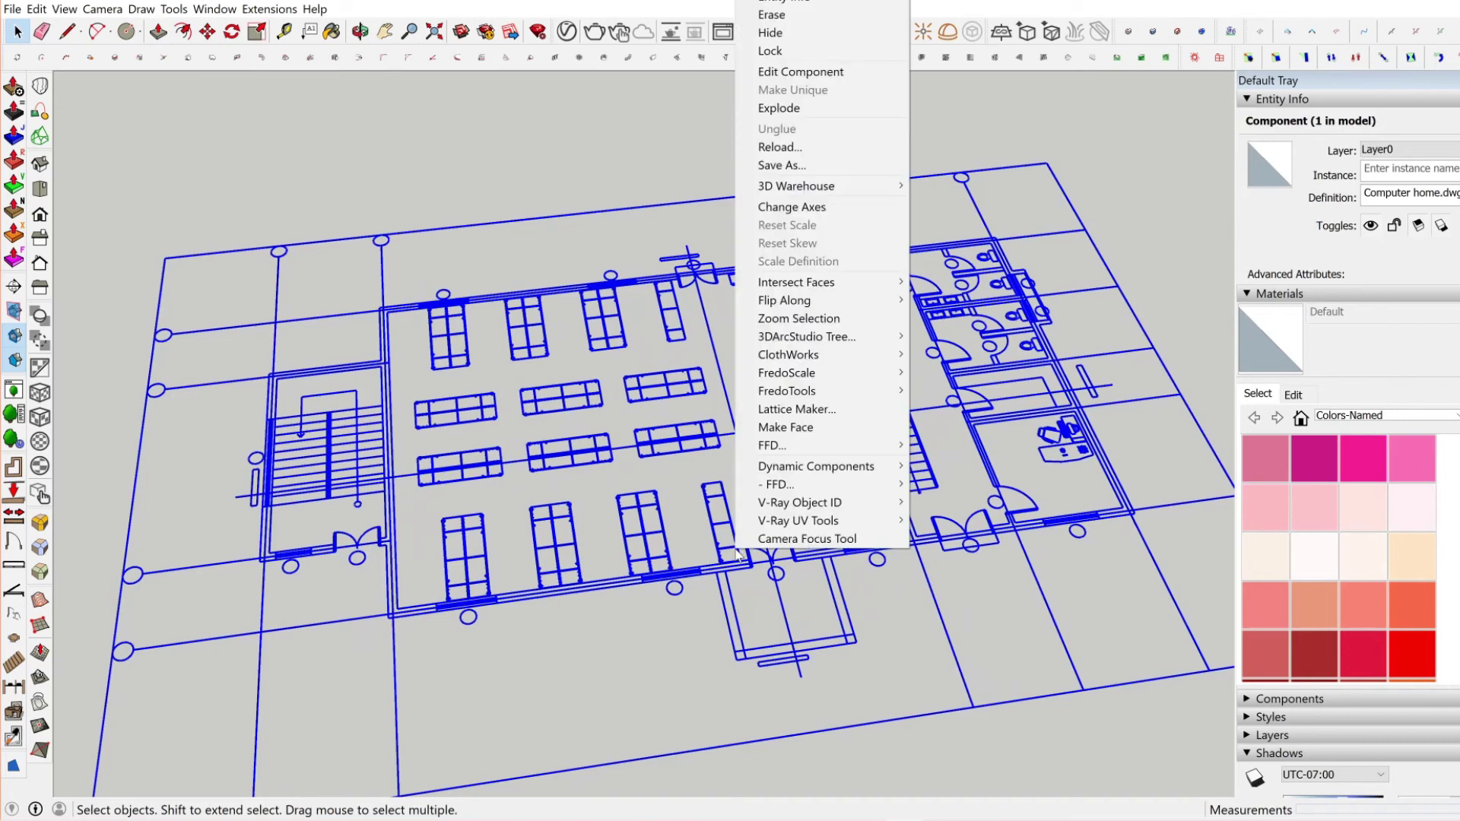
left_click(806, 72)
middle_click_drag(533, 426, 615, 475)
scroll(631, 487, "up", 5)
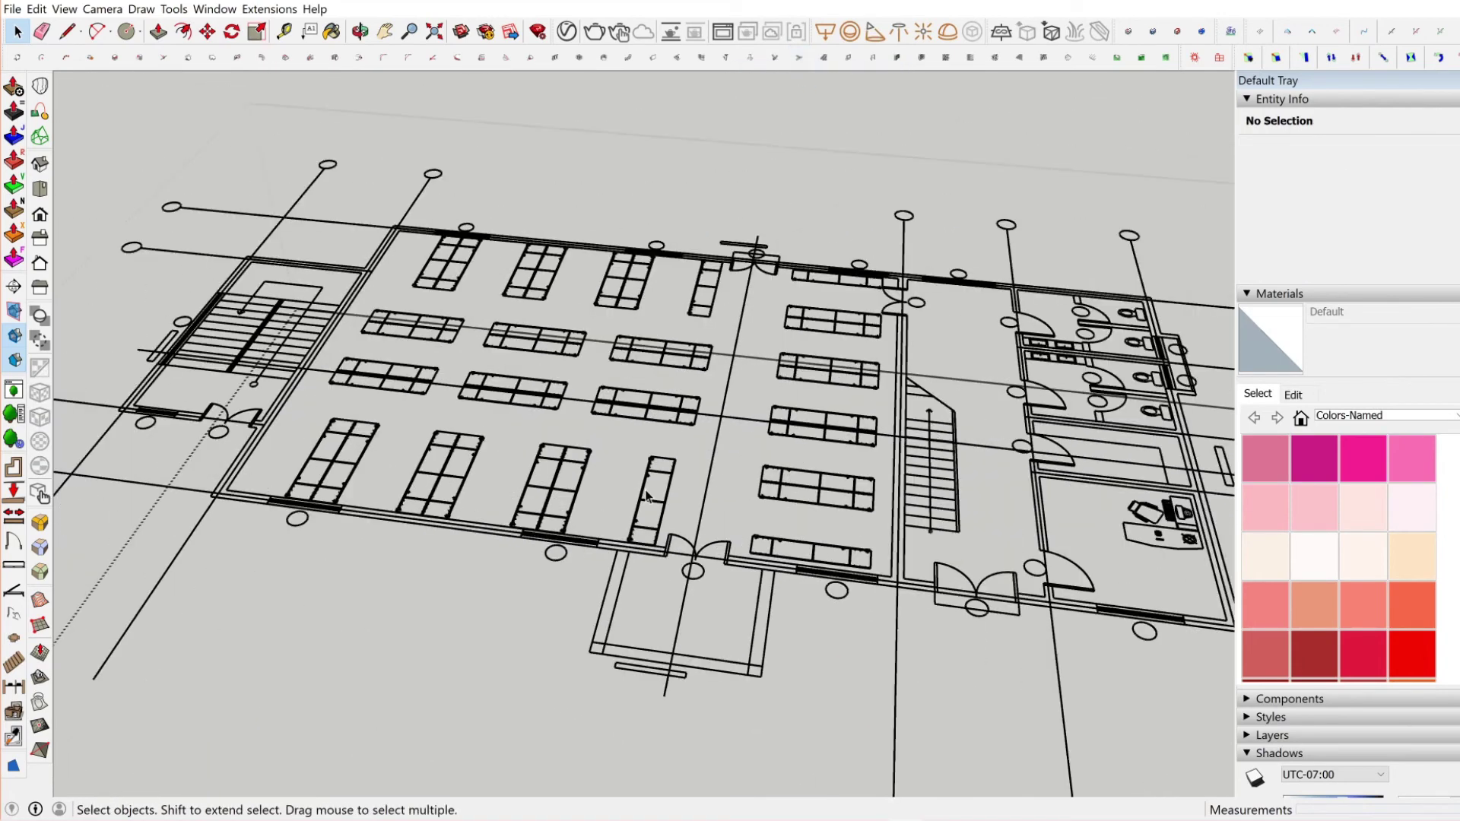
scroll(650, 502, "up", 5)
left_click_drag(741, 612, 566, 357)
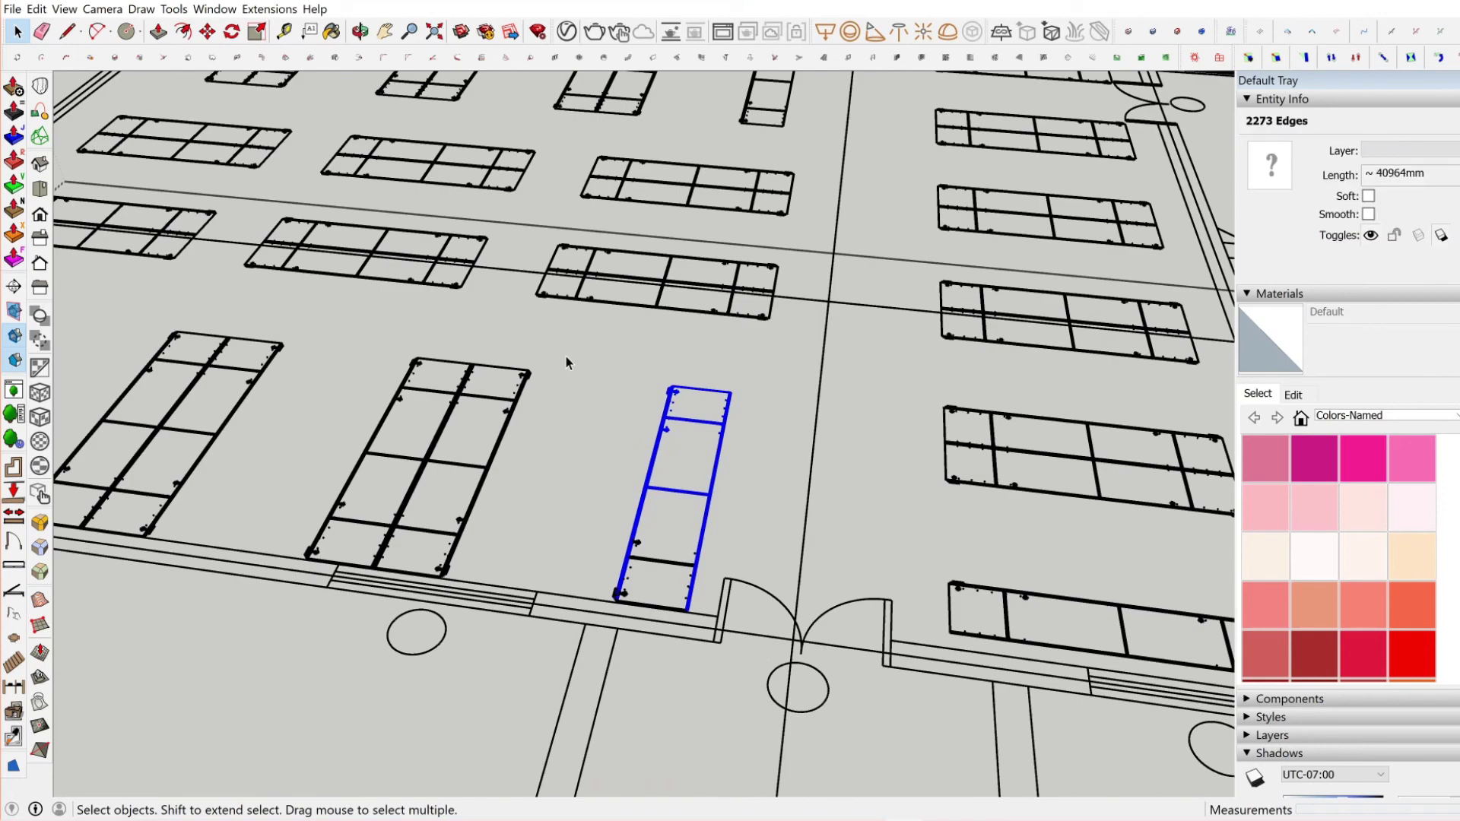
key("Delete")
Step: Delete the stray long diagonal edge from the plan
scroll(728, 504, "down", 8)
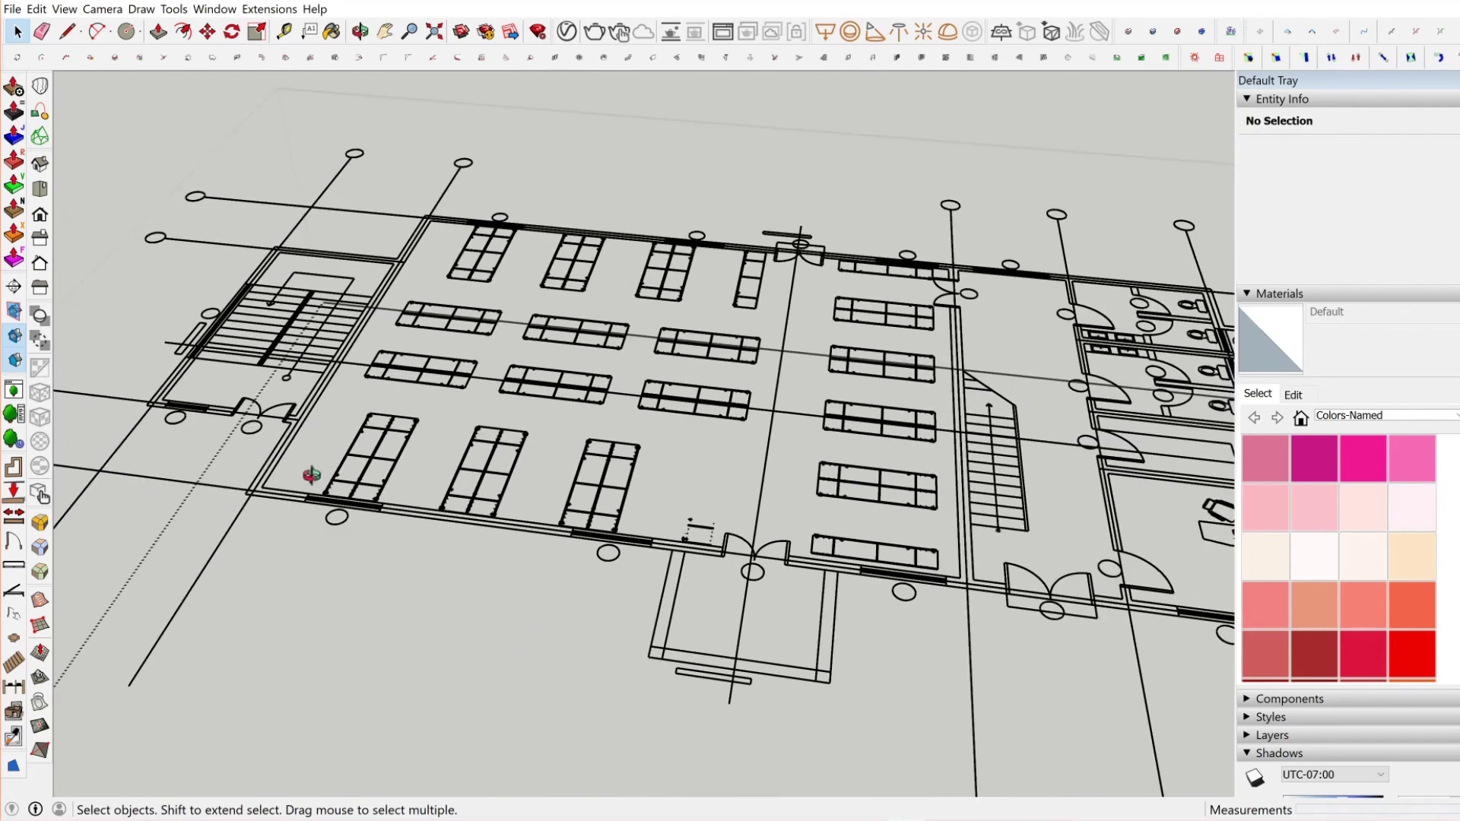
middle_click_drag(311, 475, 317, 633)
left_click_drag(235, 611, 231, 605)
key("Delete")
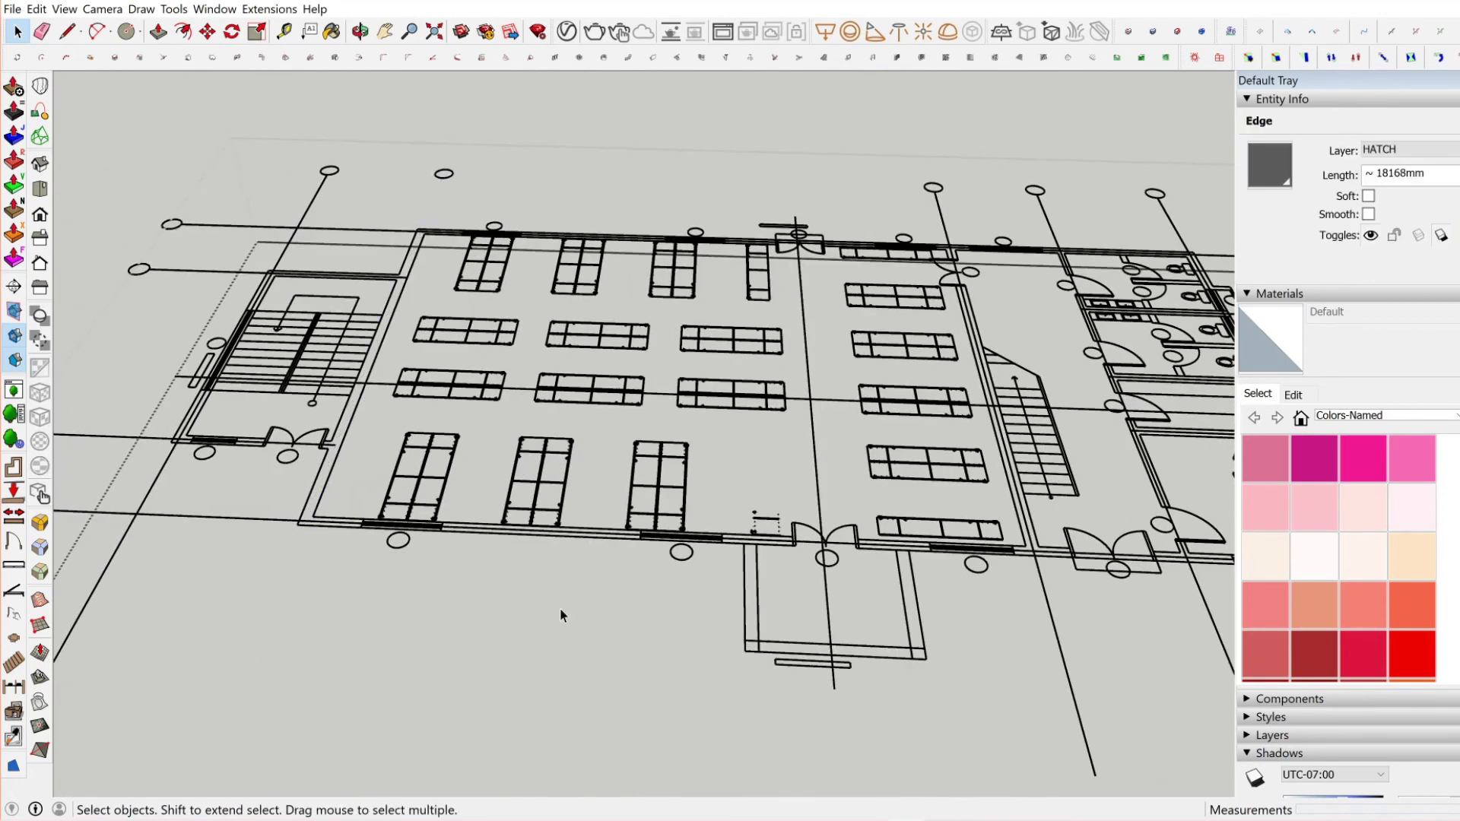
Step: Draw lines at the entrance wall corner to close off a small face
scroll(710, 648, "up", 5)
scroll(806, 645, "up", 1)
key("l")
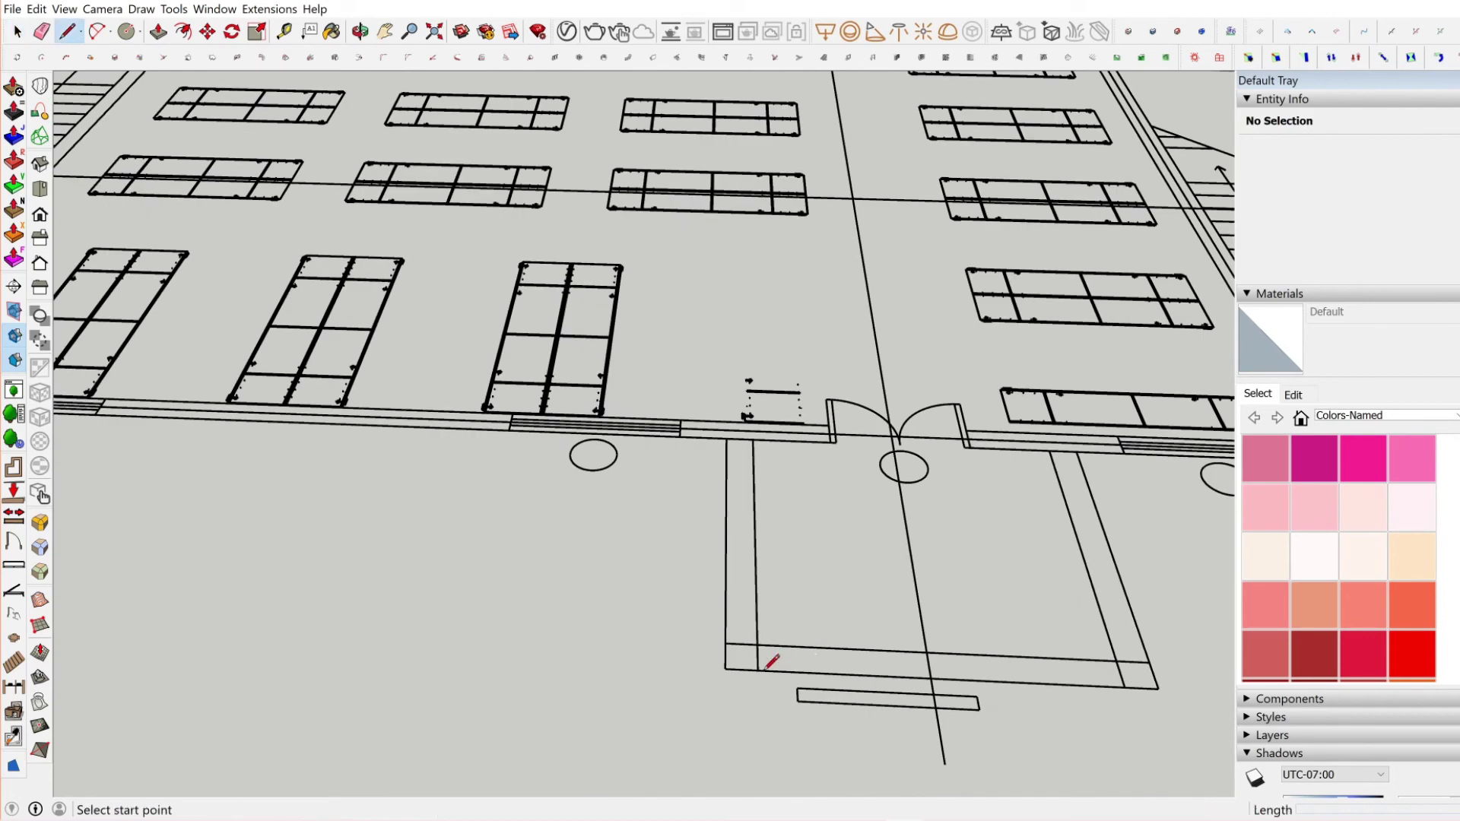
left_click(757, 669)
left_click(757, 644)
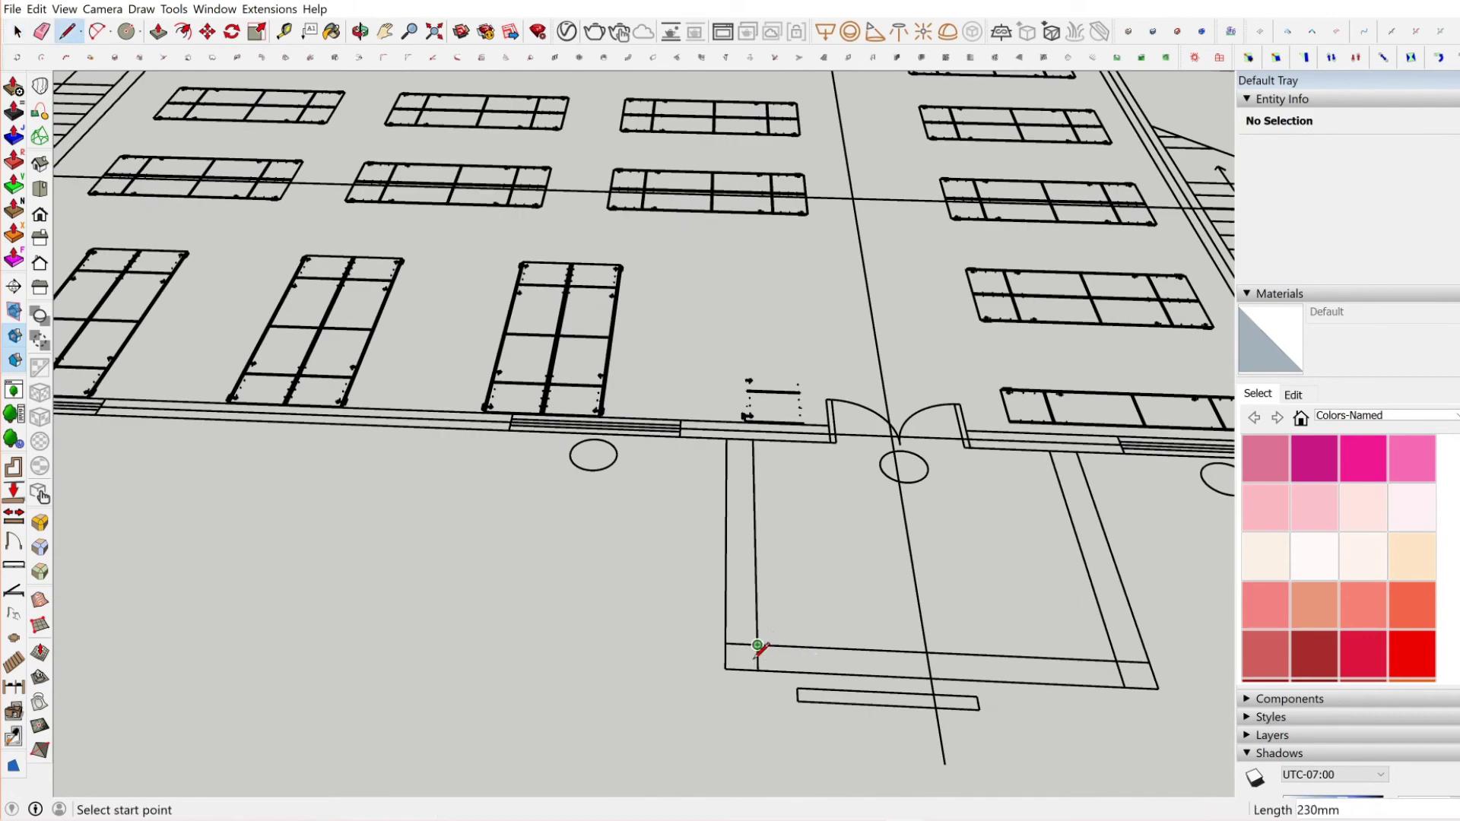
left_click(758, 670)
Step: Push/Pull the small corner face upward into a tall column
key("p")
scroll(742, 647, "up", 2)
left_click(742, 659)
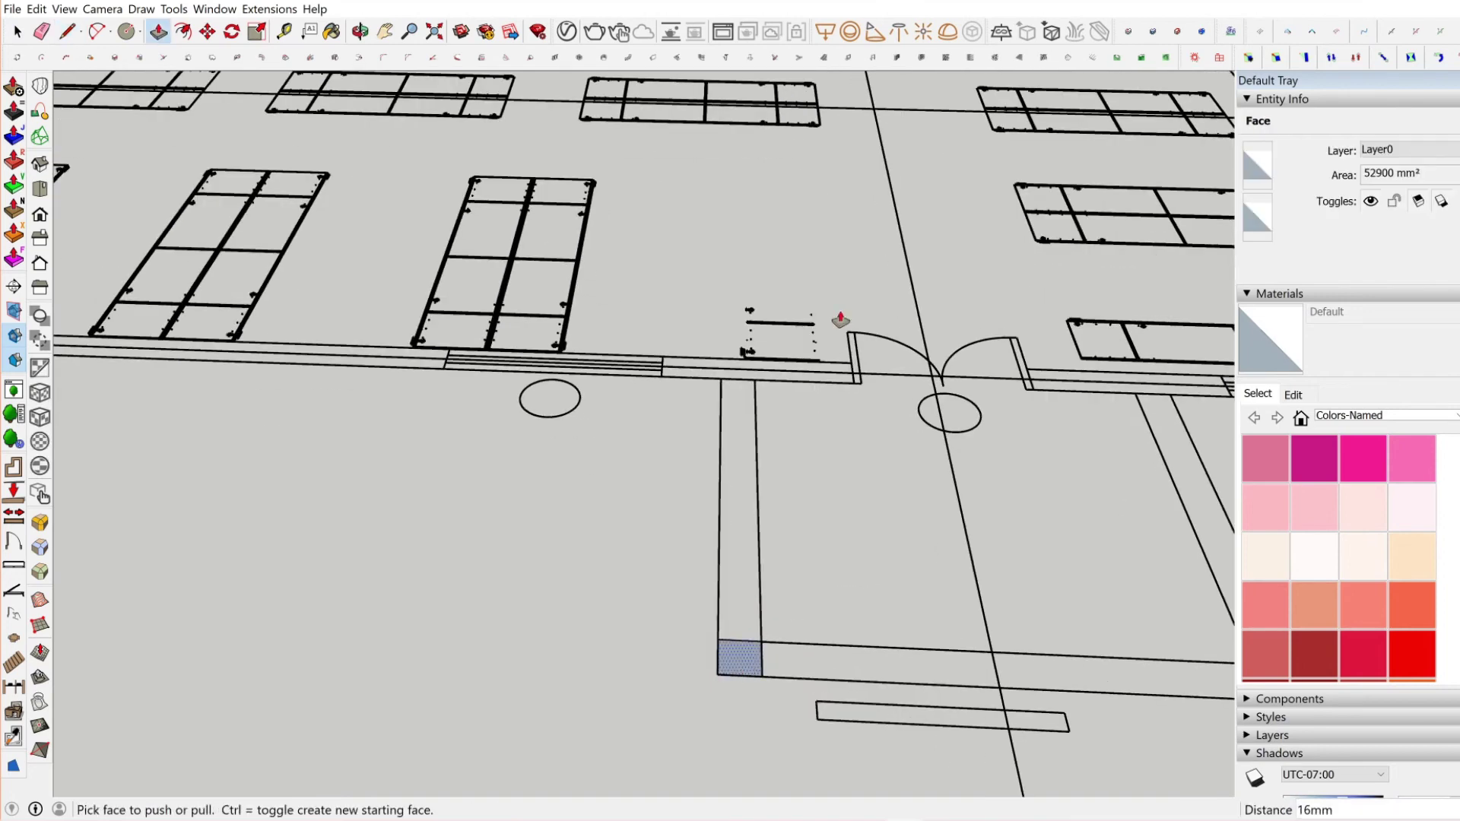
left_click(852, 272)
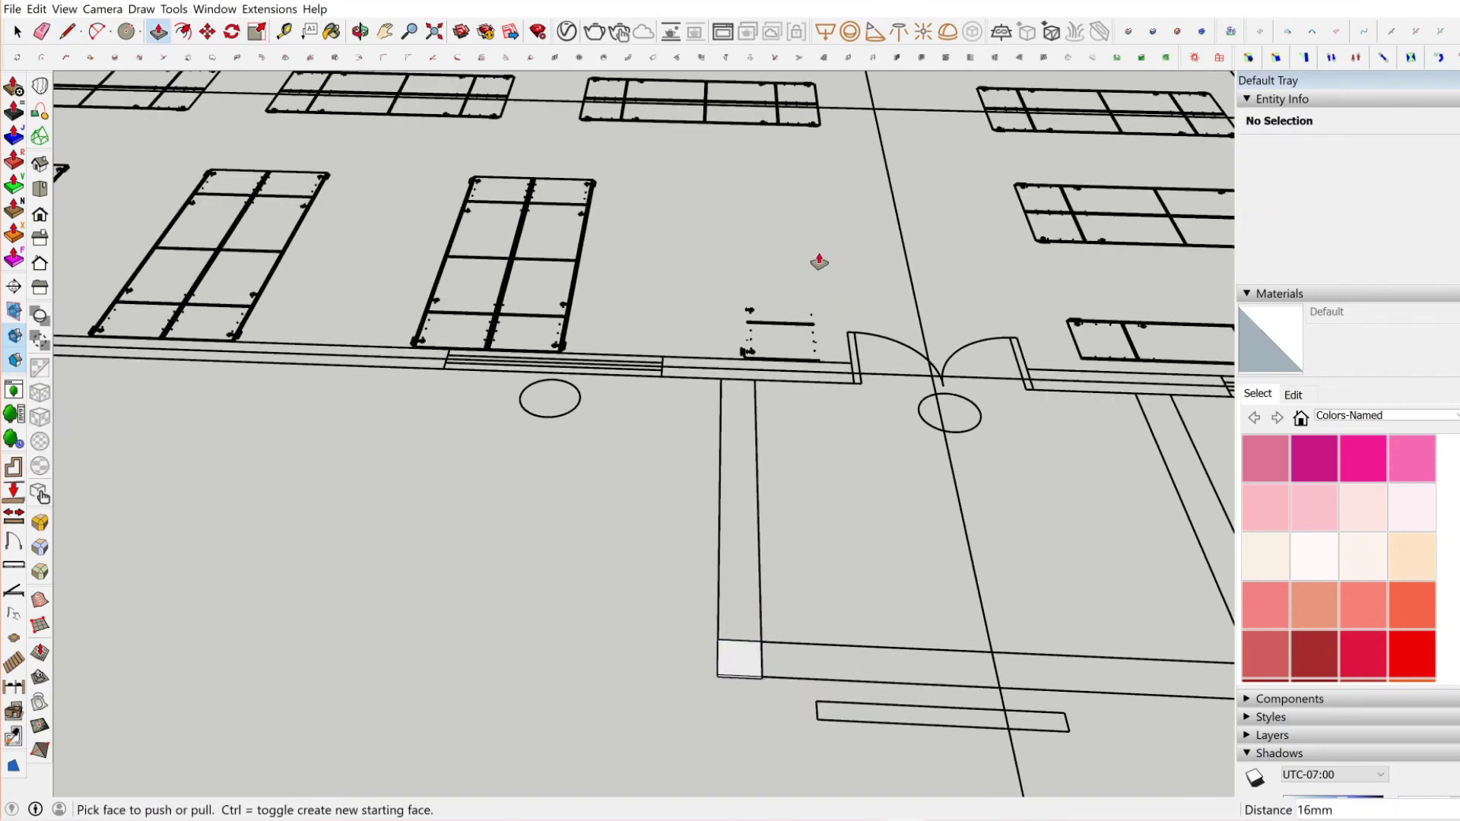
left_click(742, 661)
left_click(855, 527)
Step: Pull the column's side face out into a wide wall block, then clear the selection
middle_click_drag(696, 549, 497, 529)
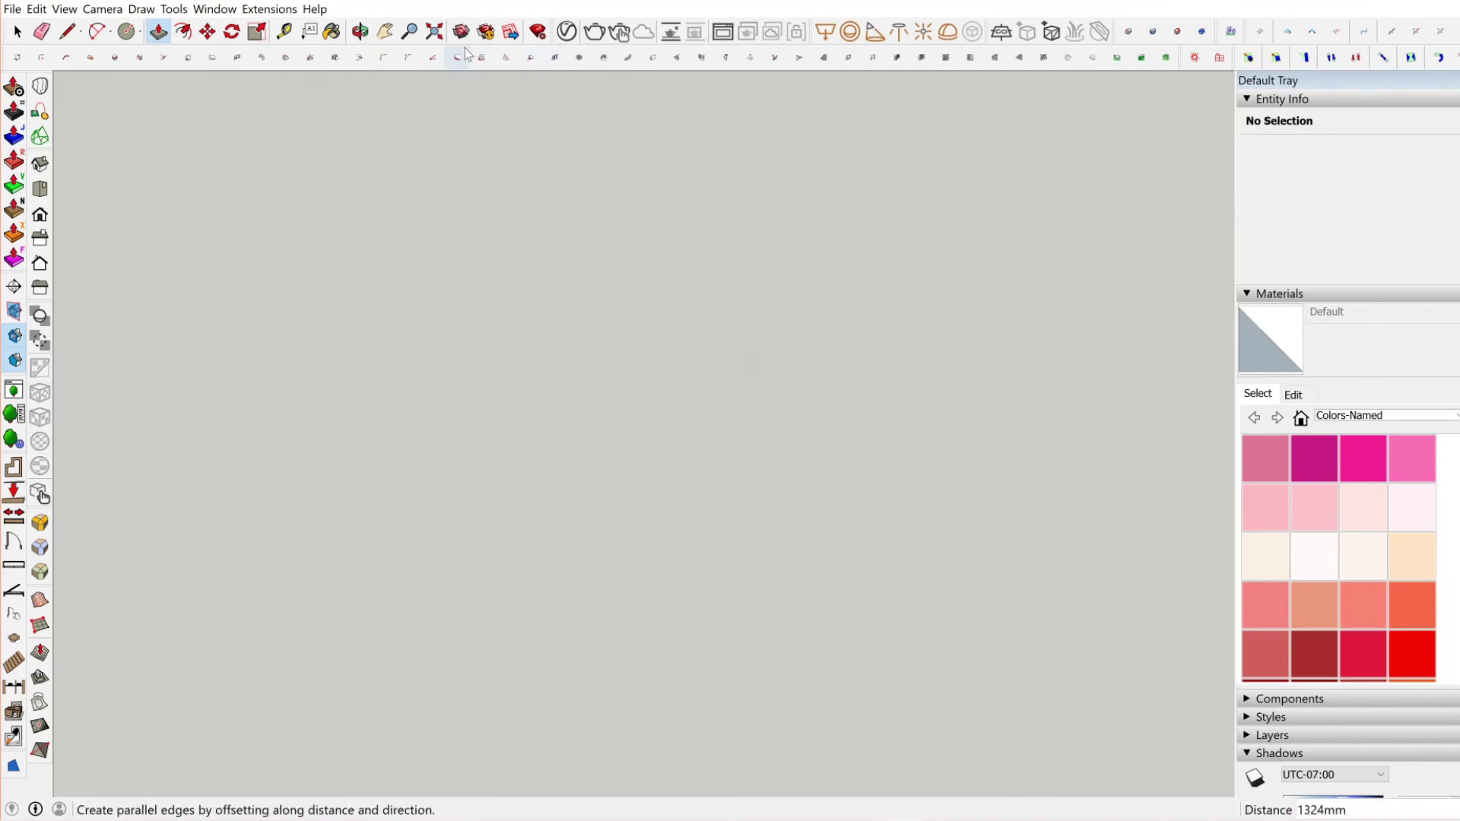
left_click(434, 31)
middle_click_drag(689, 419, 441, 338)
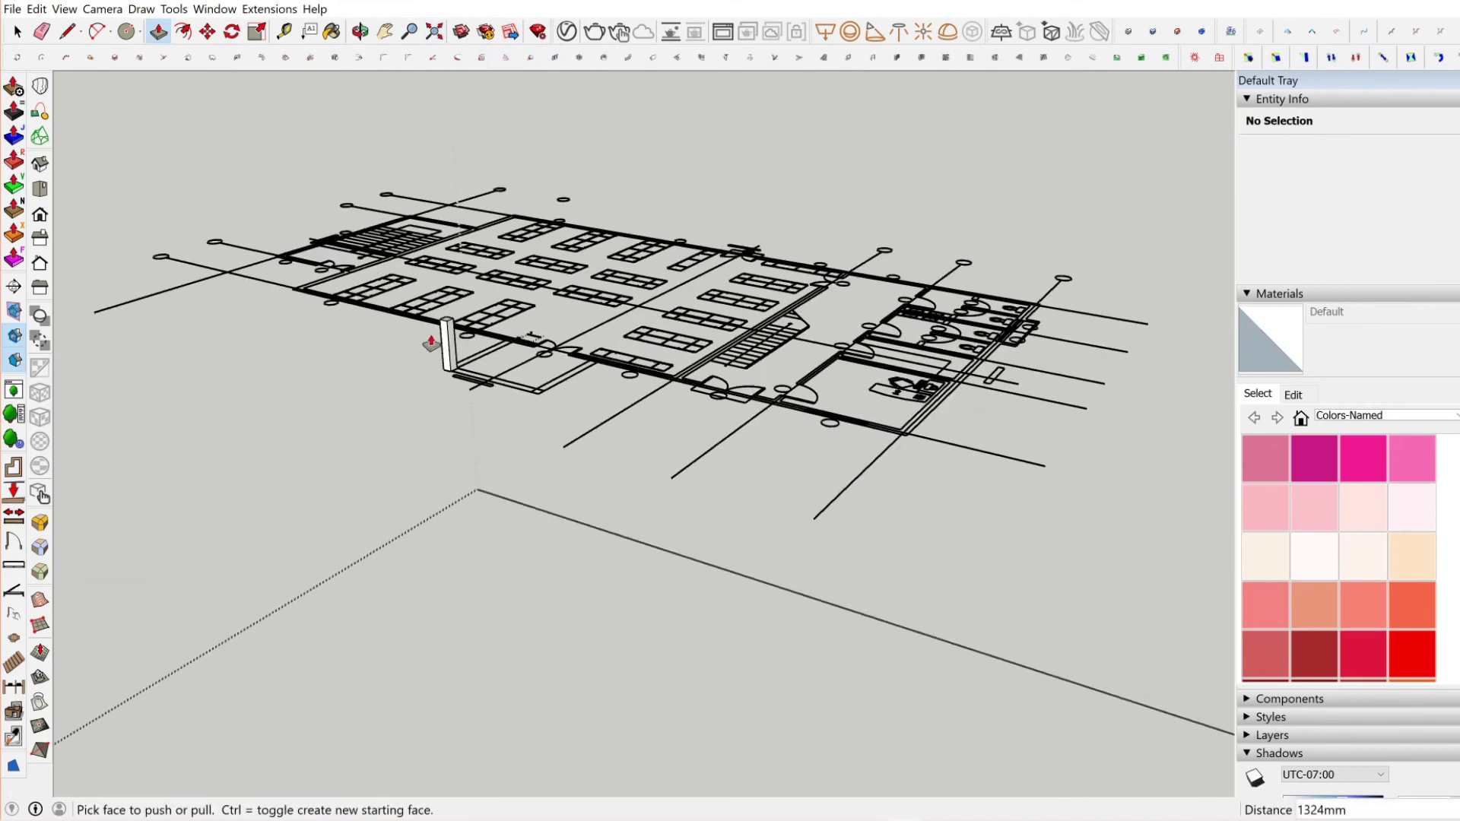
scroll(456, 350, "up", 5)
left_click(466, 369)
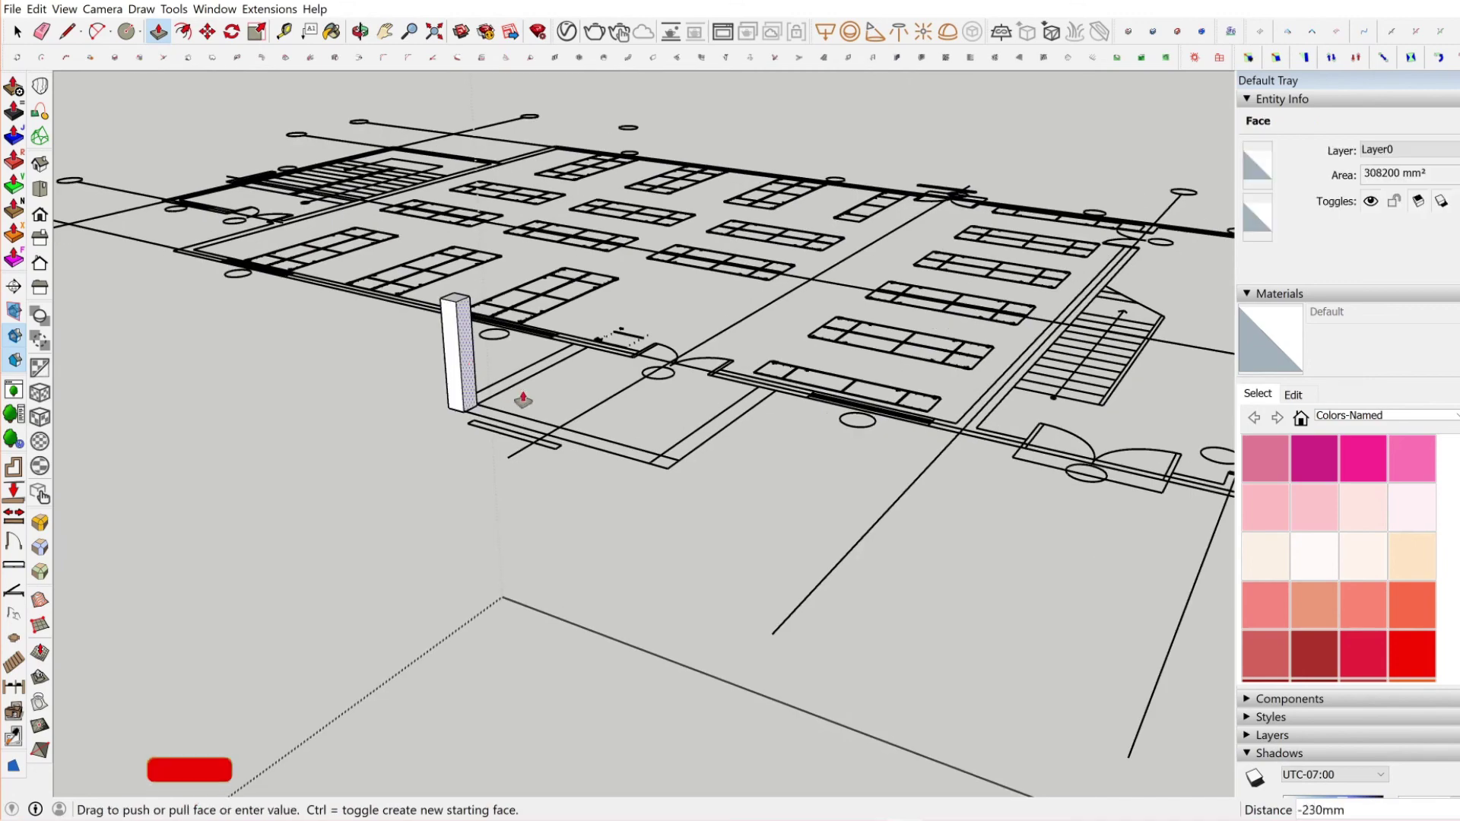
left_click(669, 470)
key("space")
scroll(945, 375, "down", 5)
left_click(857, 400)
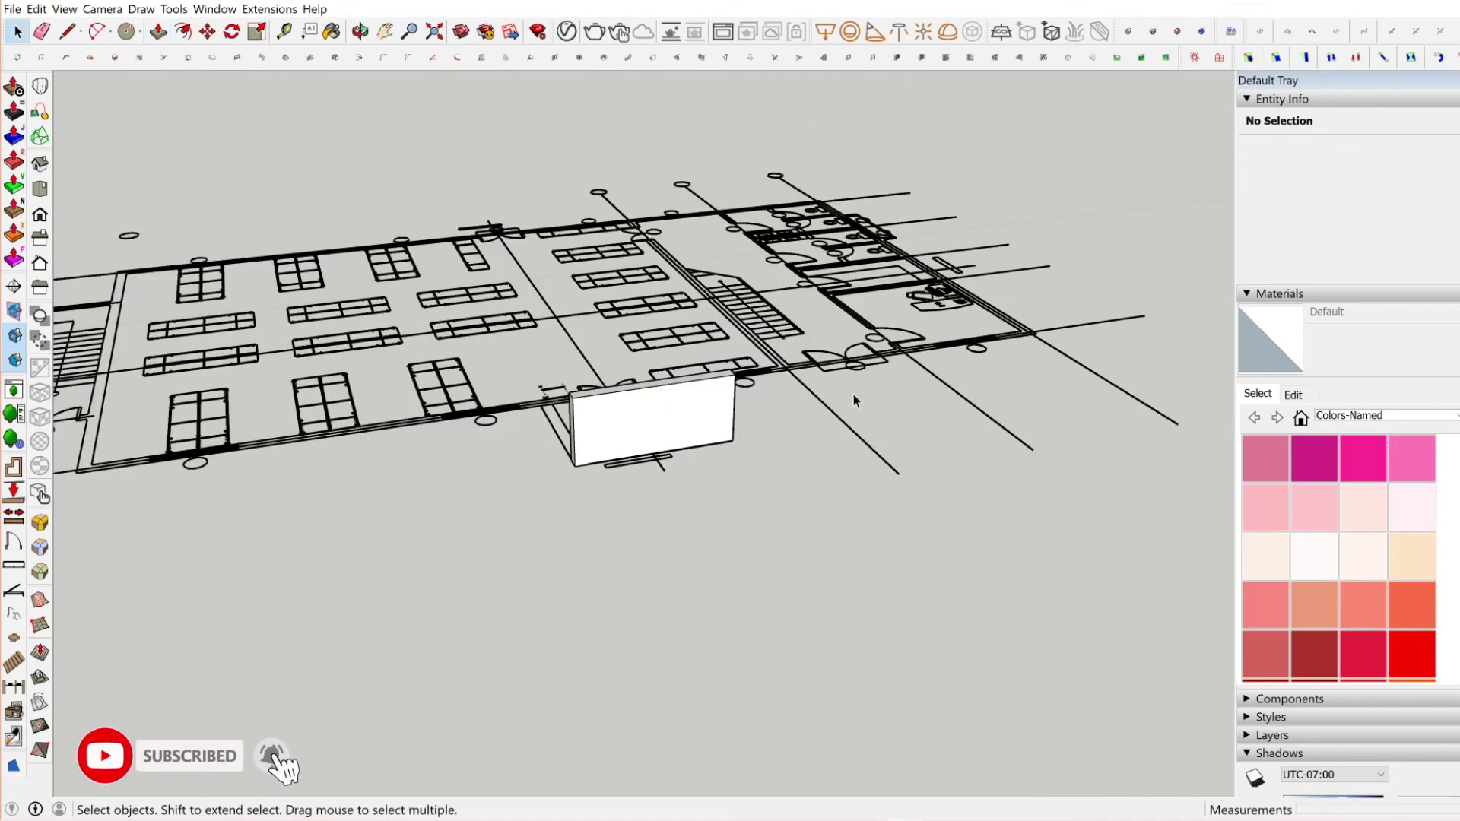
scroll(686, 396, "down", 10)
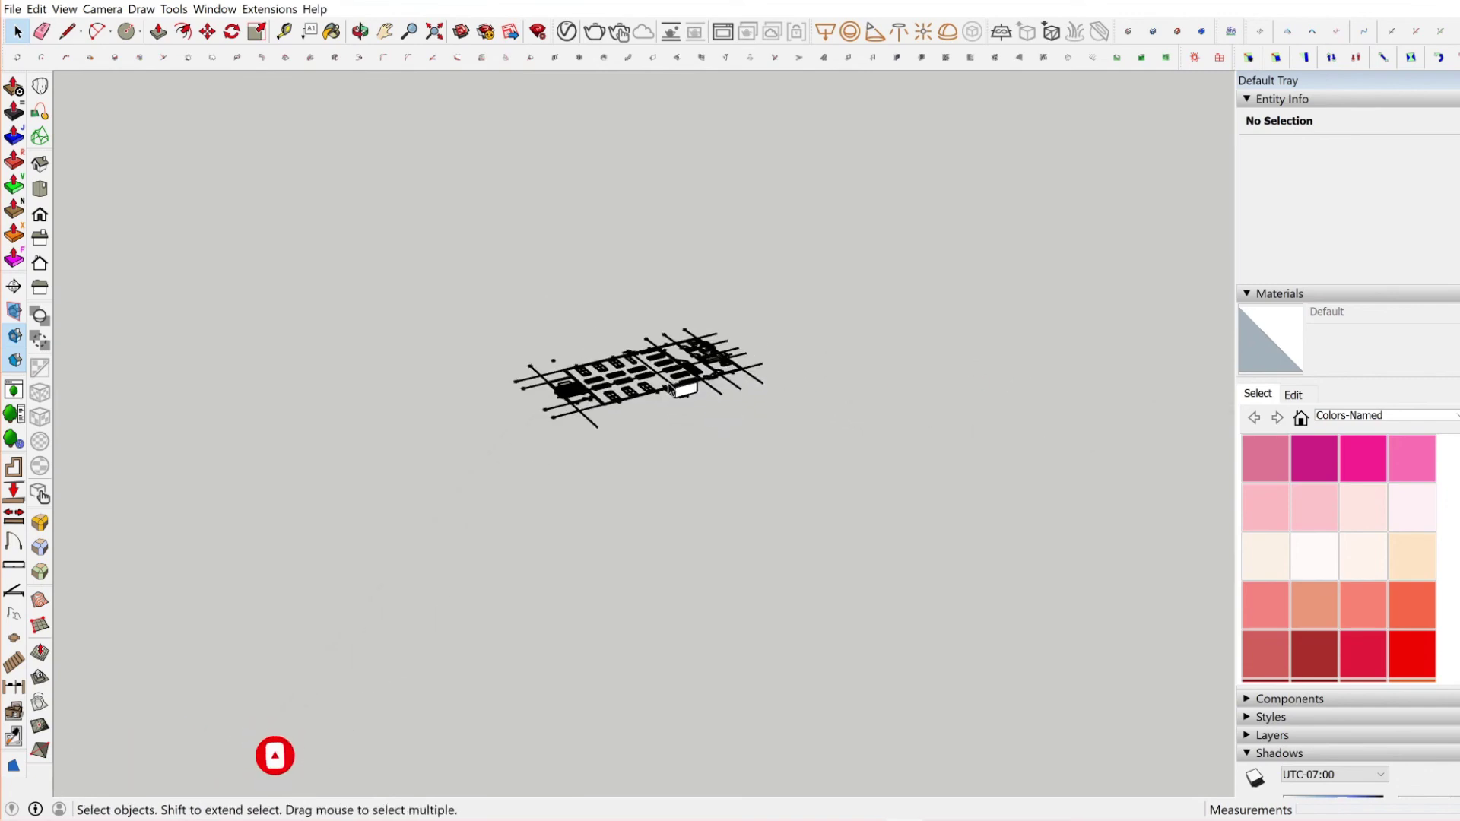
scroll(520, 405, "up", 8)
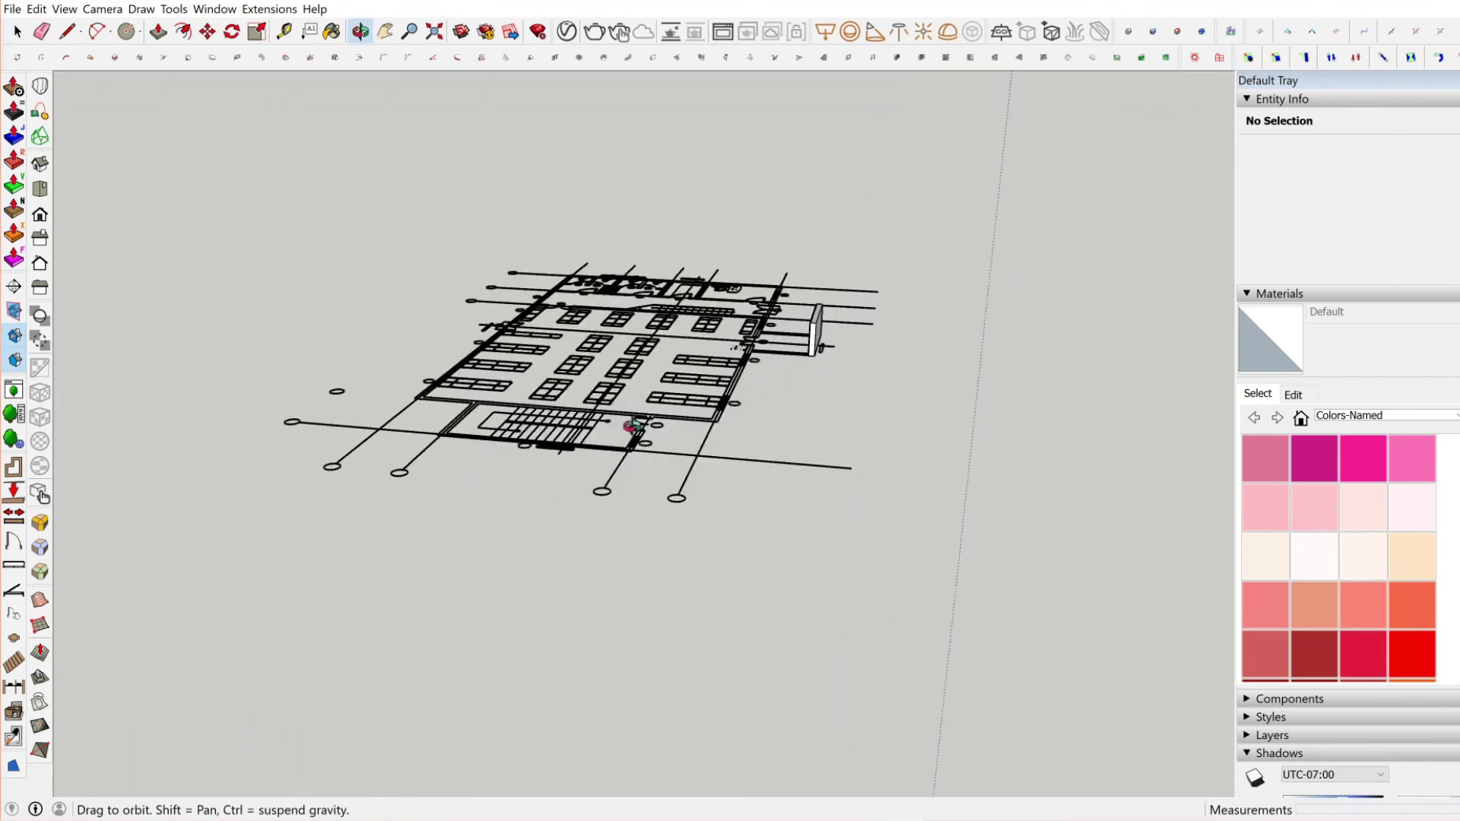